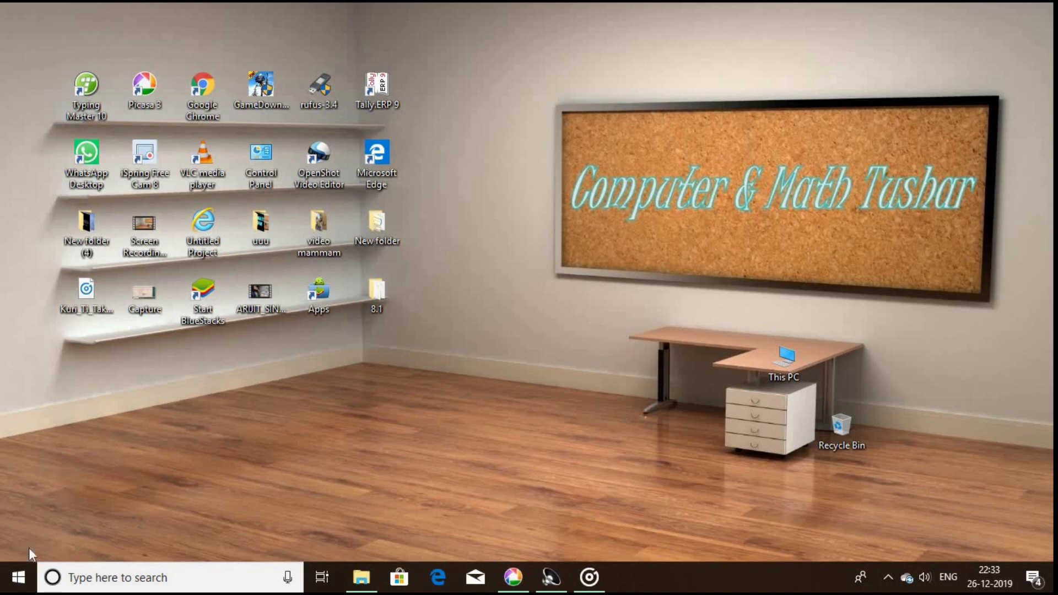
Open This PC and bring the list of devices and drives into view
type("this")
double_click(786, 364)
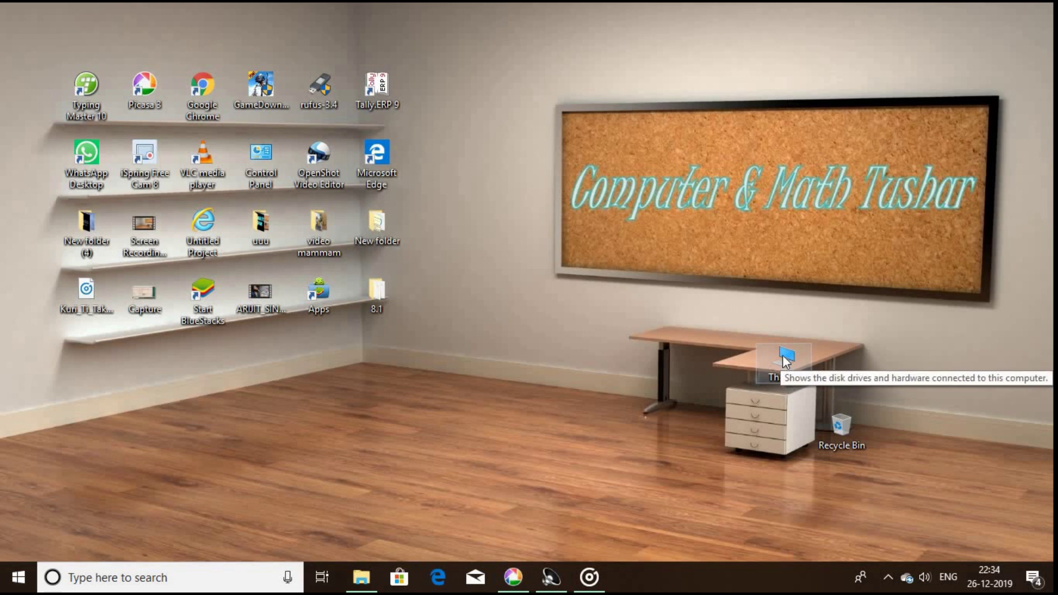
double_click(785, 361)
scroll(559, 362, "down", 5)
mouse_move(501, 357)
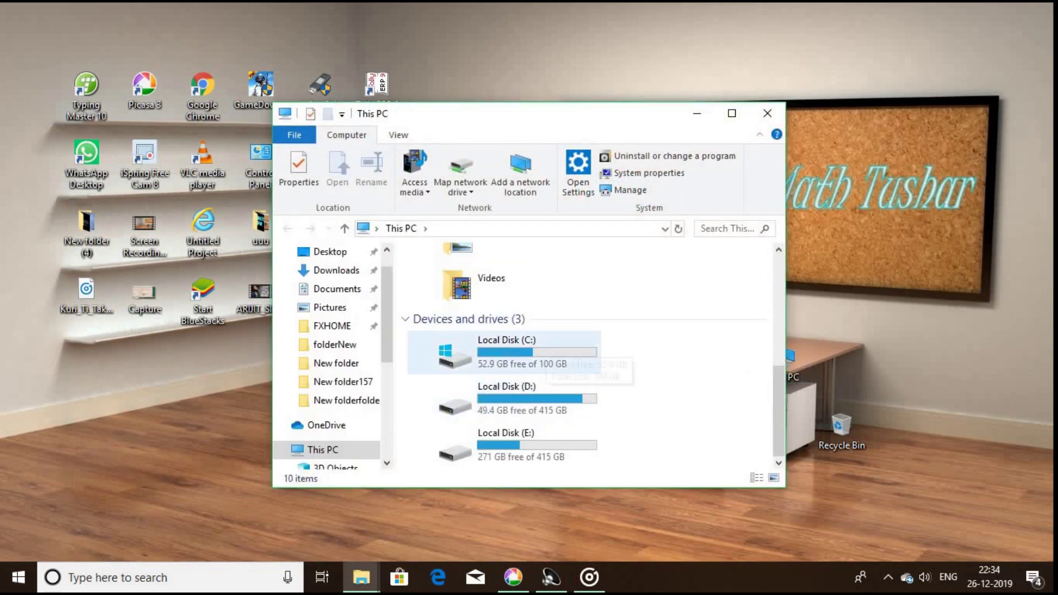
Open the properties of Local Disk (C:) and start Disk Cleanup for that drive
right_click(527, 346)
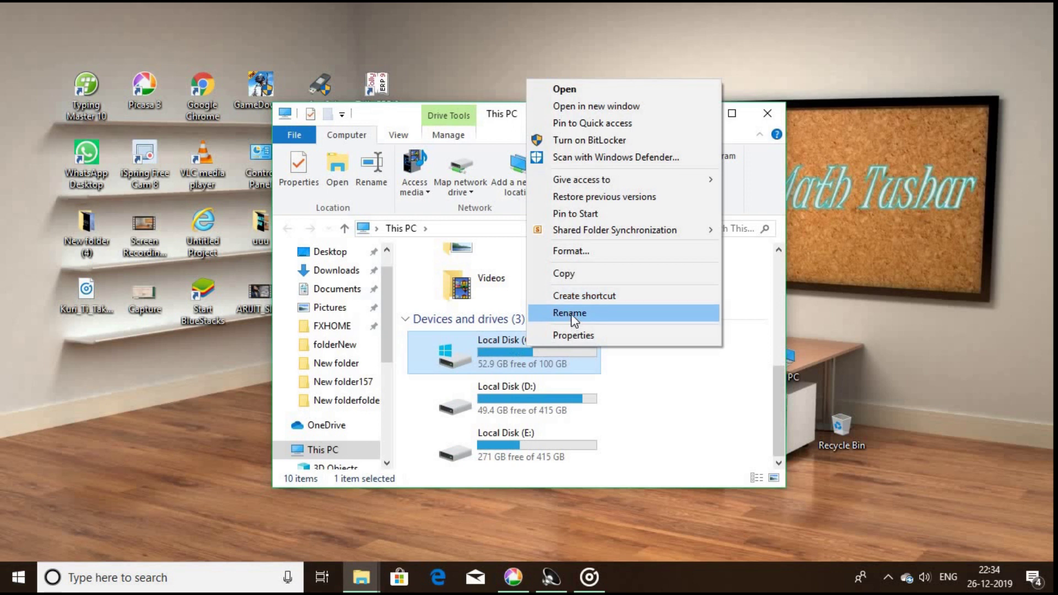
left_click(572, 314)
right_click(505, 355)
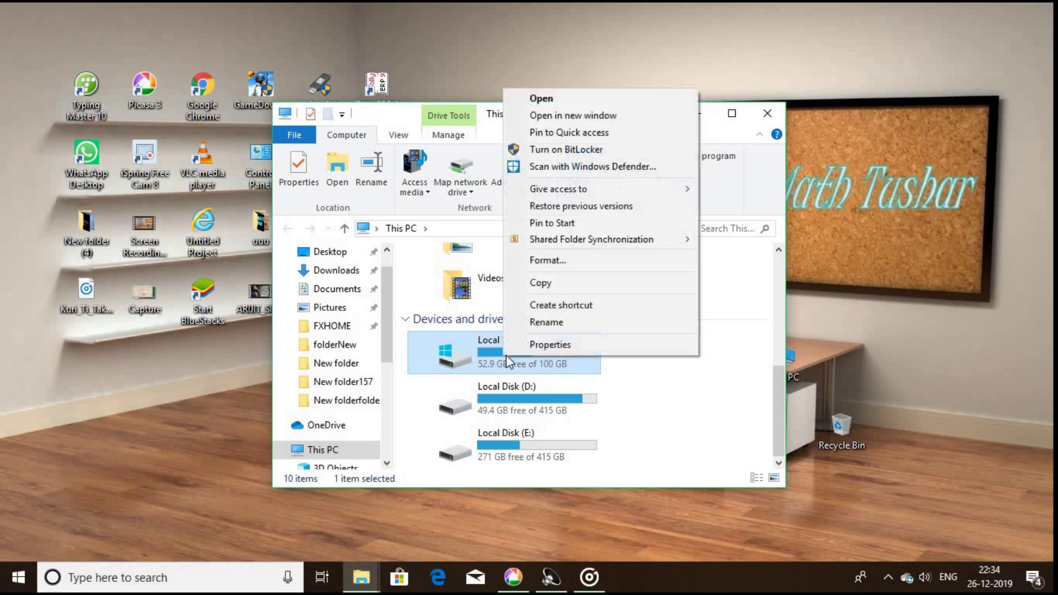
left_click(550, 346)
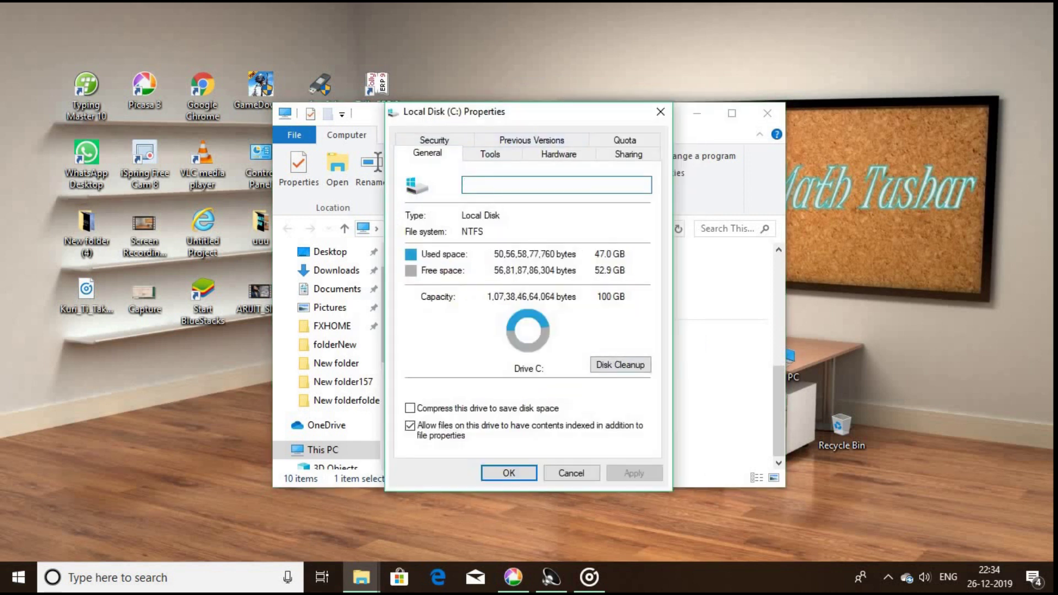
left_click(611, 364)
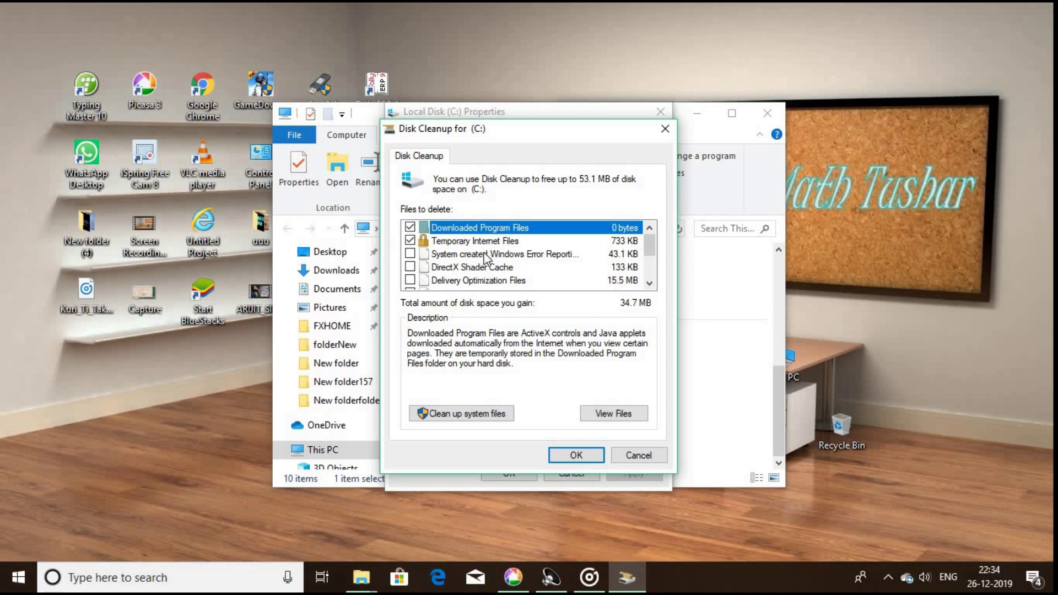
Mark every file category for deletion in the C: cleanup list, including DirectX Shader Cache, Delivery Optimization Files, OneDrive files and Temporary files
left_click(652, 262)
left_click(410, 254)
left_click(410, 228)
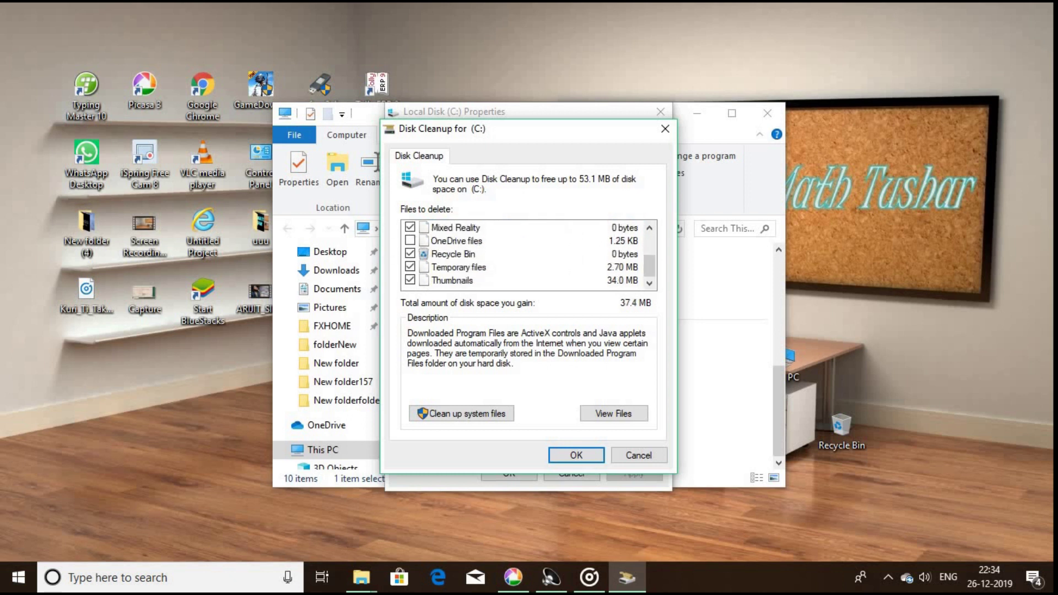
left_click(410, 240)
left_click_drag(648, 263, 649, 257)
scroll(427, 275, "up", 2)
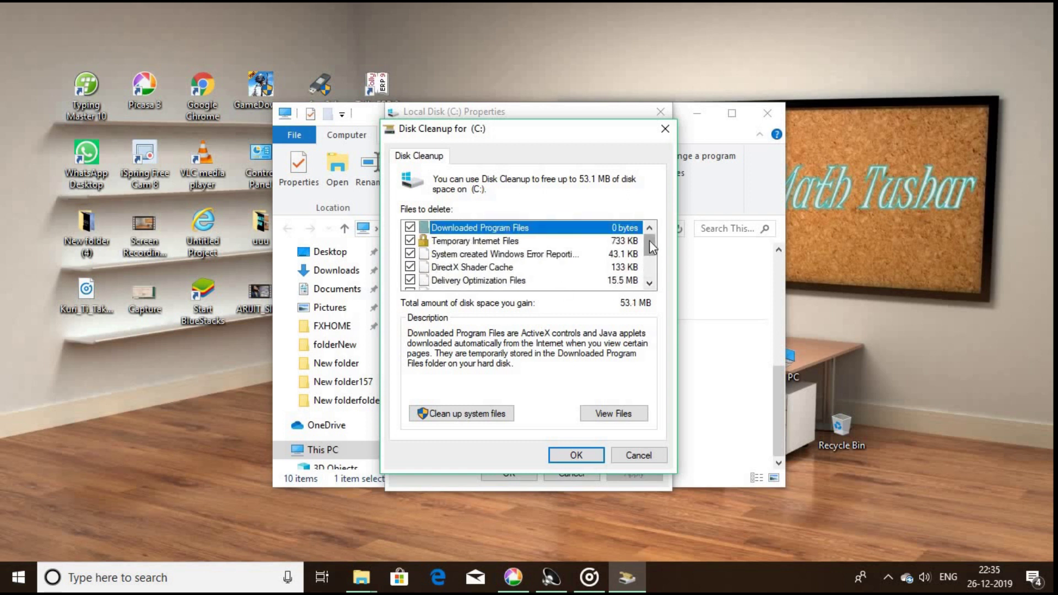
left_click_drag(649, 245, 646, 282)
scroll(429, 253, "up", 2)
scroll(421, 281, "down", 2)
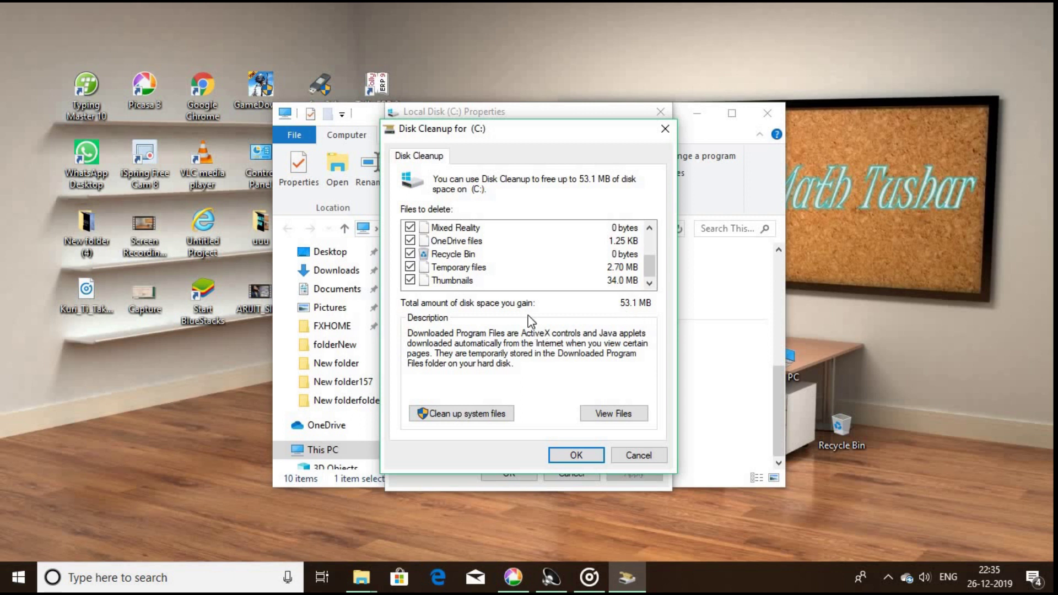
left_click(533, 290)
Run the cleanup, permanently deleting the marked files, and close the C: drive's properties
left_click(560, 457)
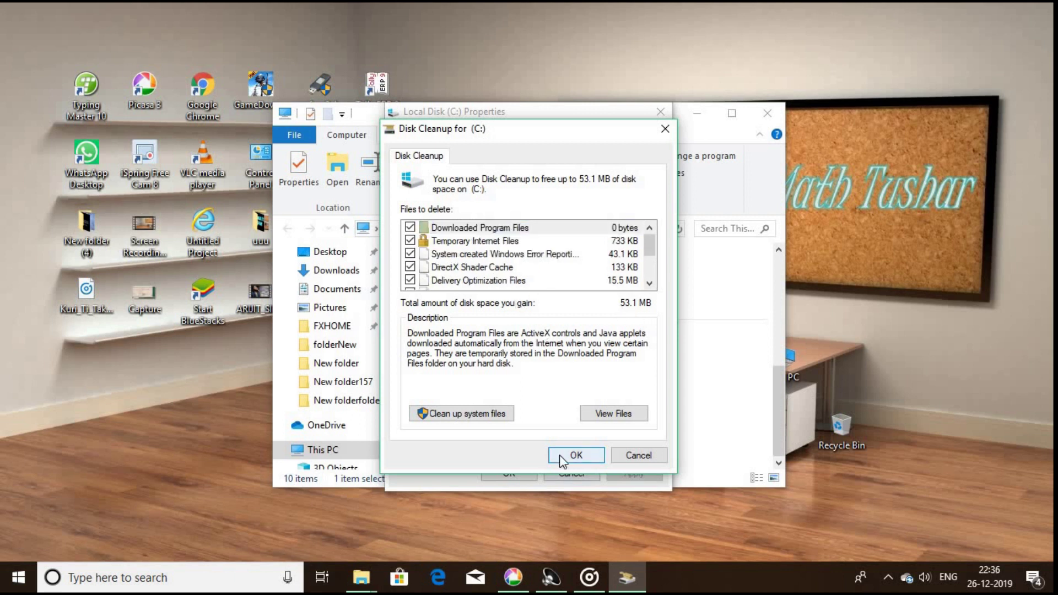
key("Return")
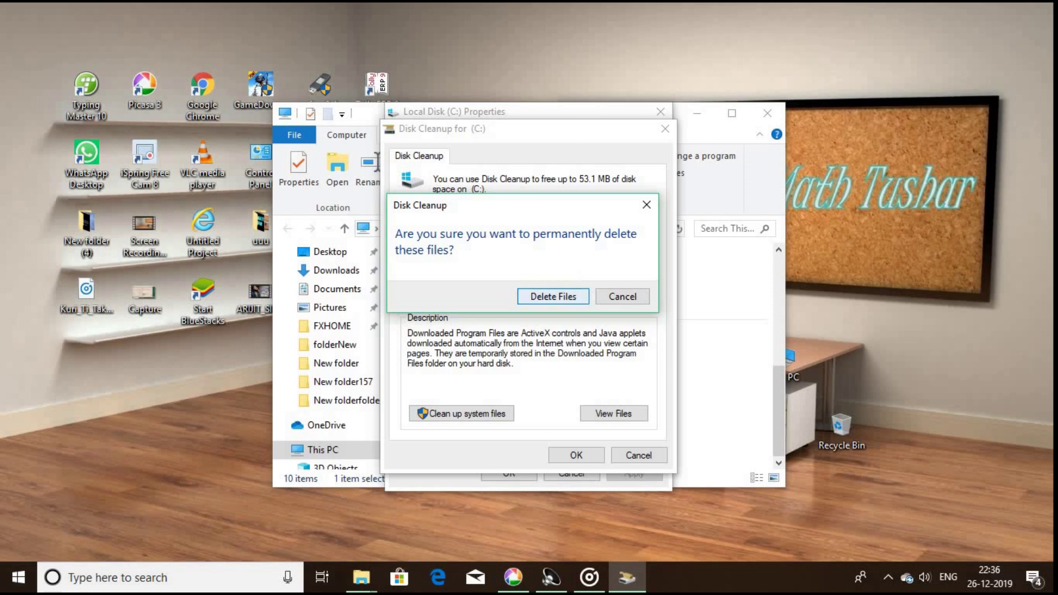
left_click(660, 112)
View the properties of Local Disk (D:), where Disk Cleanup is also offered, and close them
left_click(510, 408)
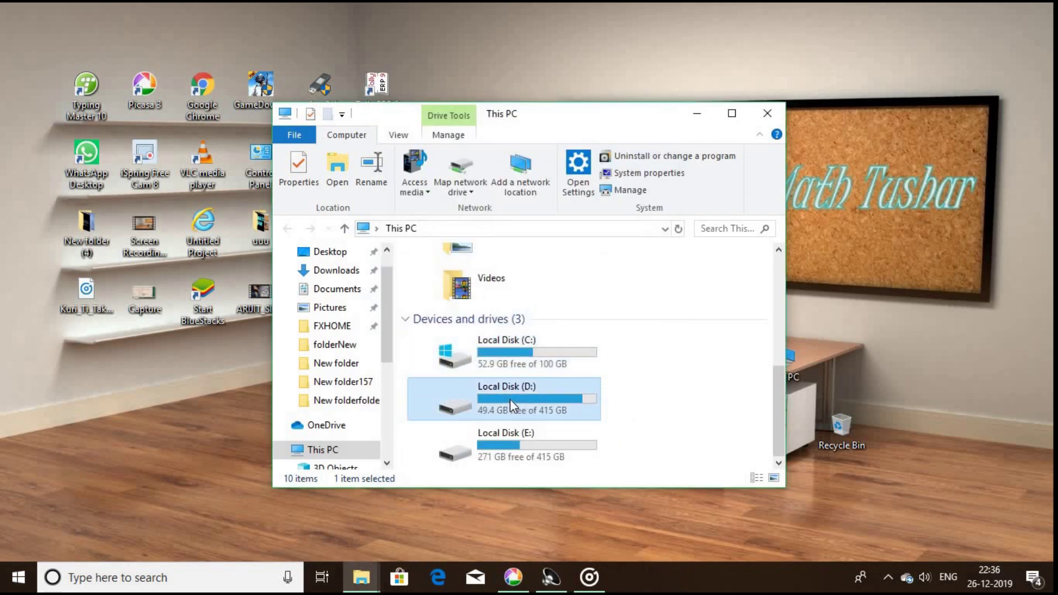
key("alt+Return")
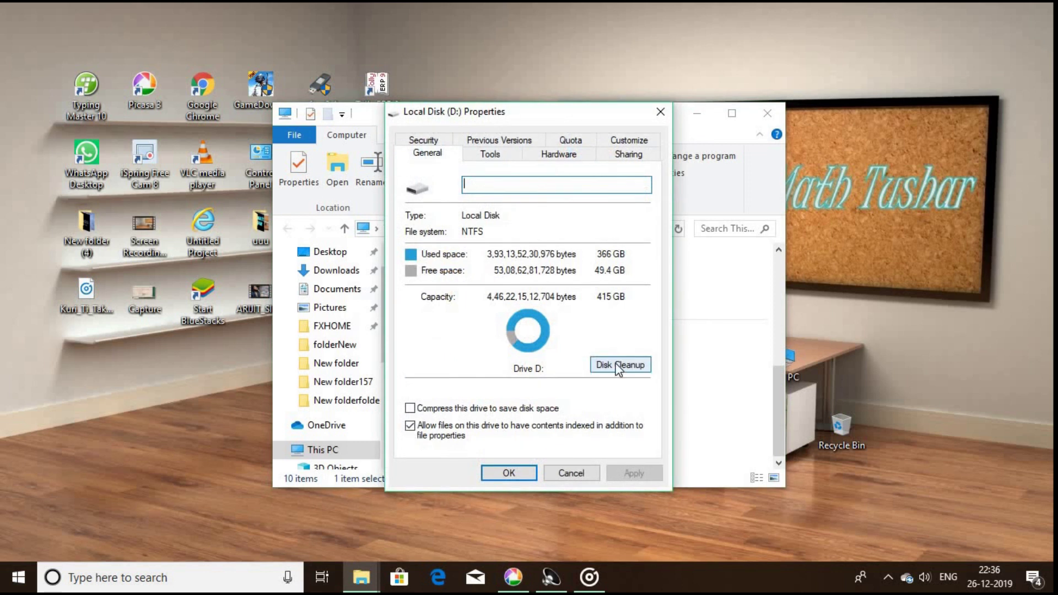
key("Escape")
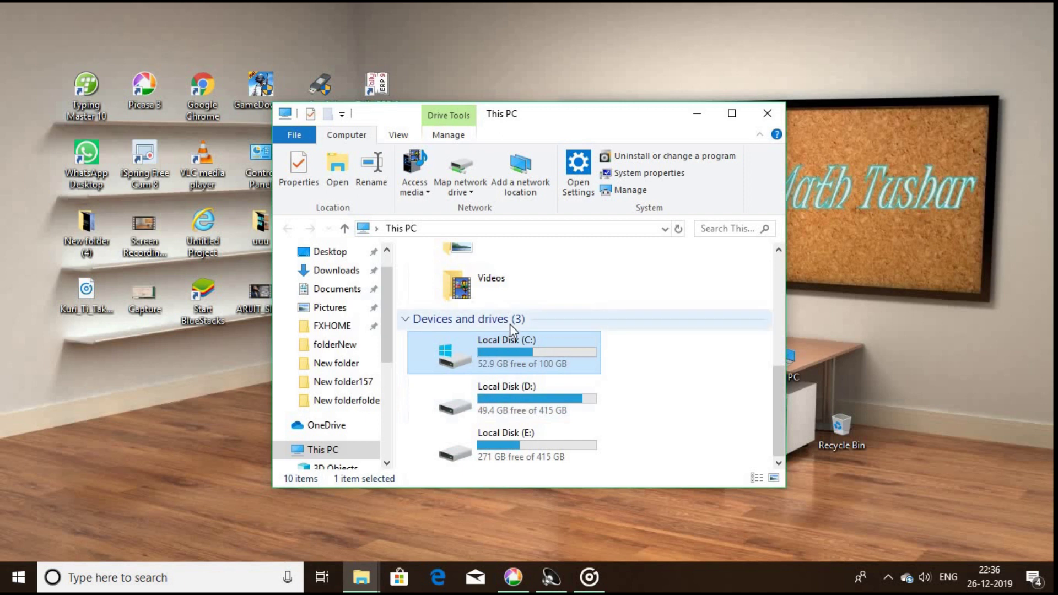
Close the This PC window and return to the desktop
left_click(777, 114)
right_click(602, 67)
left_click(616, 109)
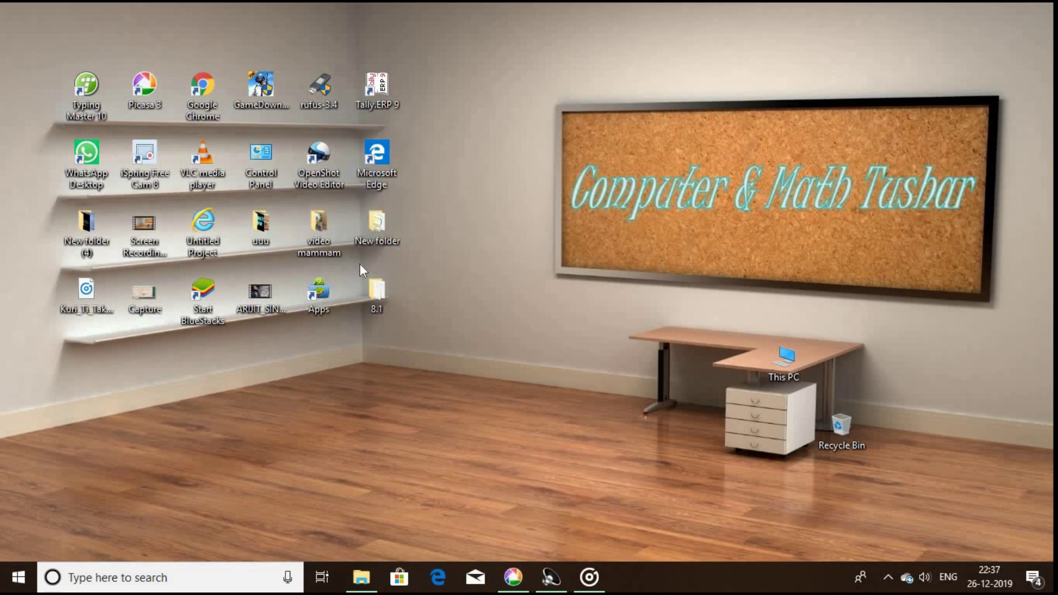
mouse_move(247, 213)
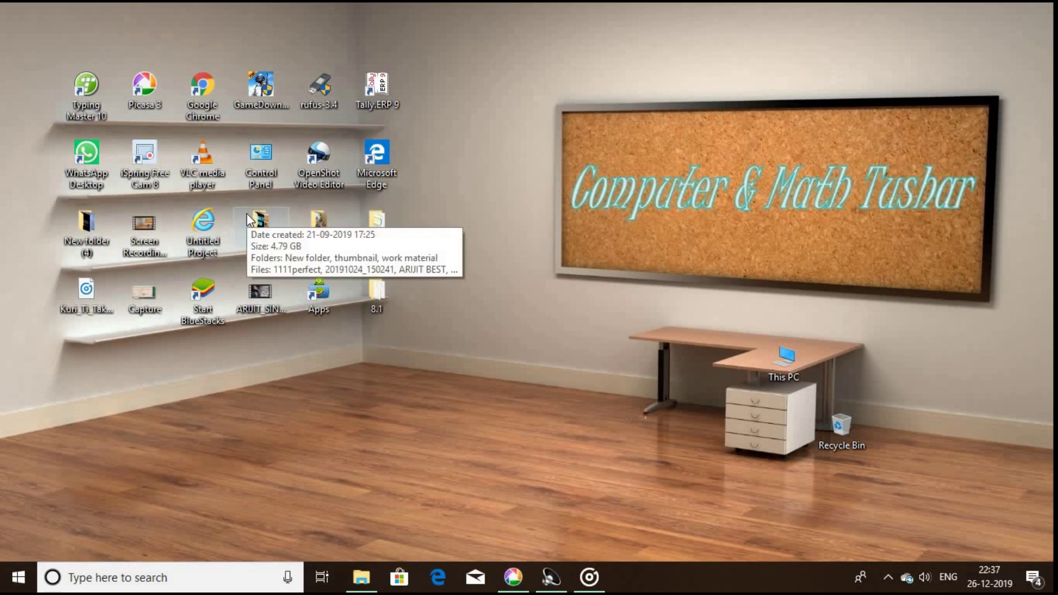
left_click(15, 583)
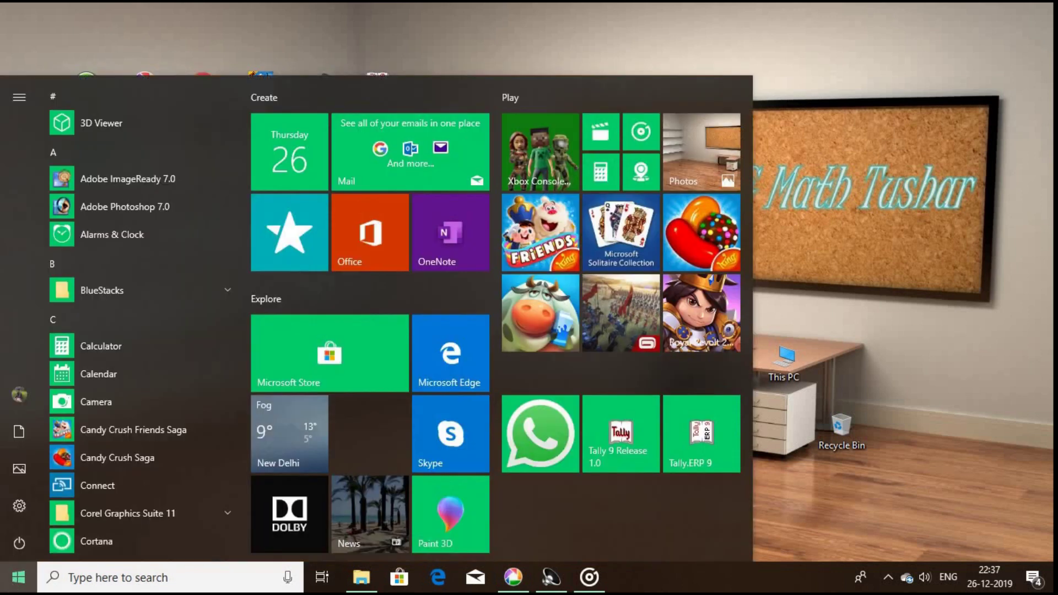
left_click(16, 584)
left_click(15, 584)
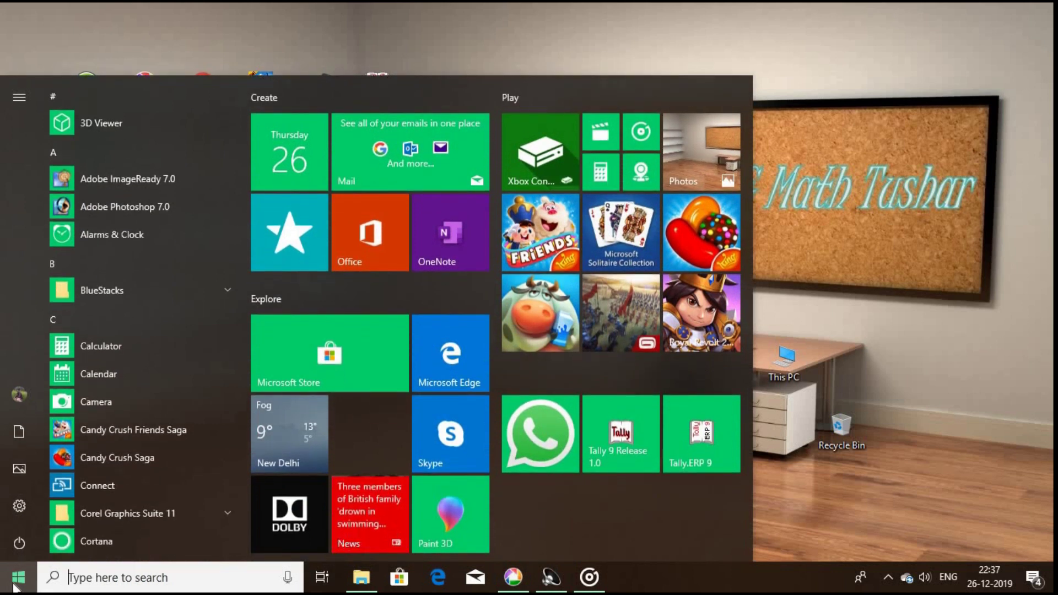
left_click(17, 582)
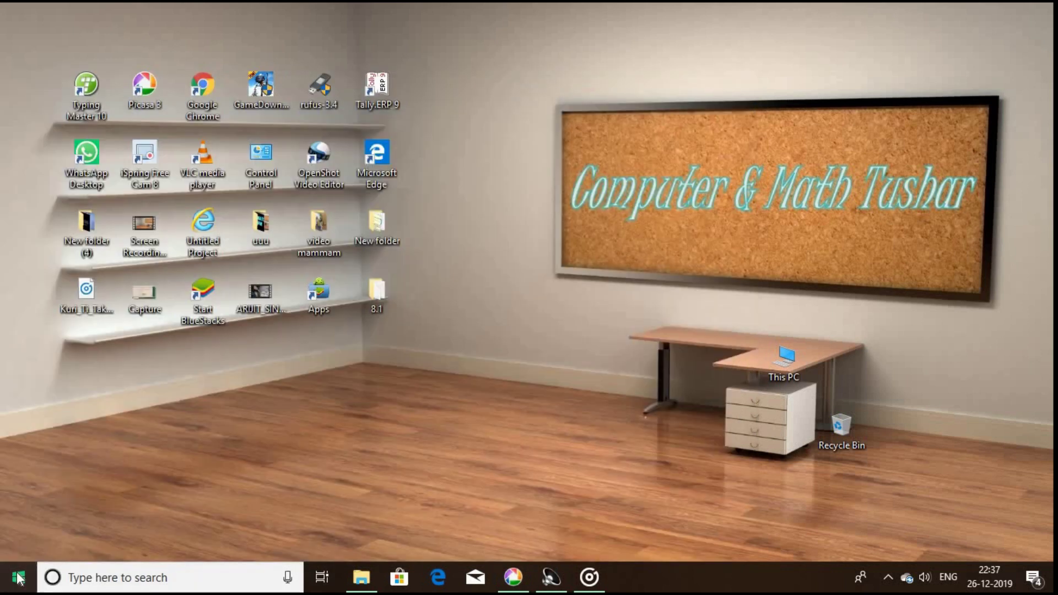
Search for the Run app and use it to open the "recent" folder
left_click(19, 577)
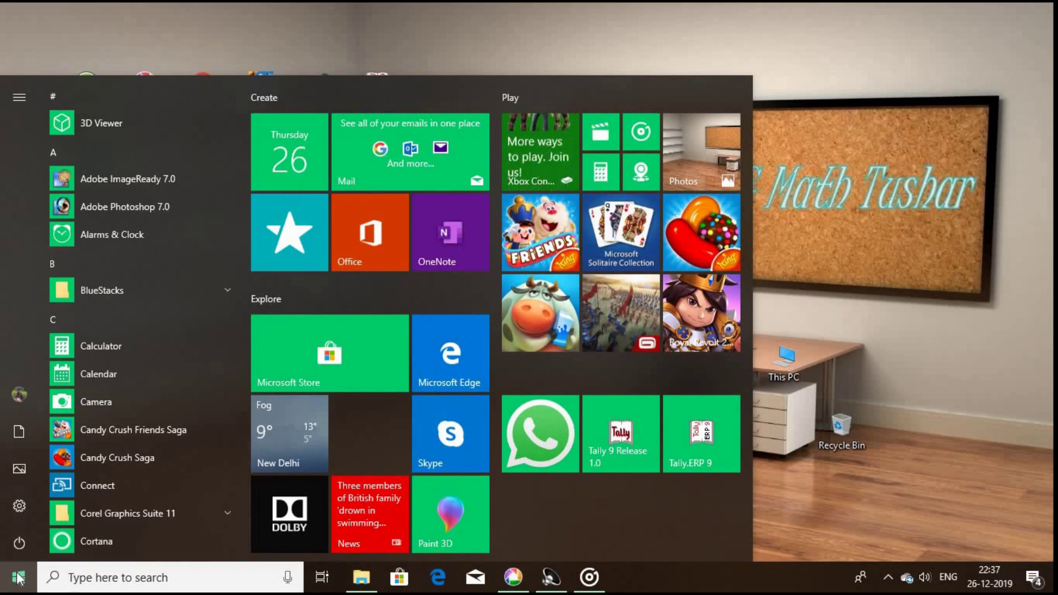
type("ru")
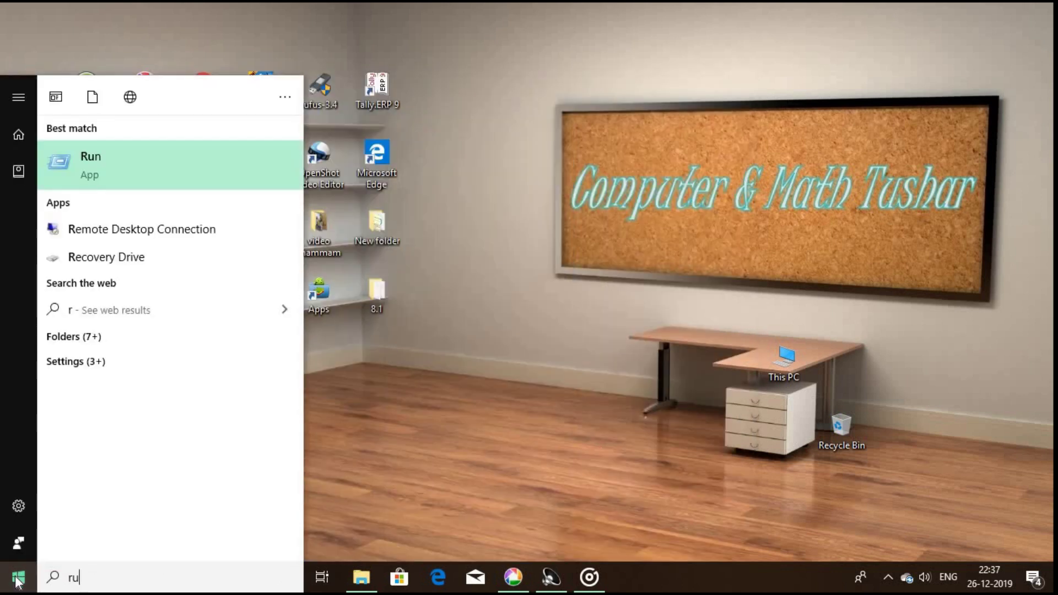
type("n")
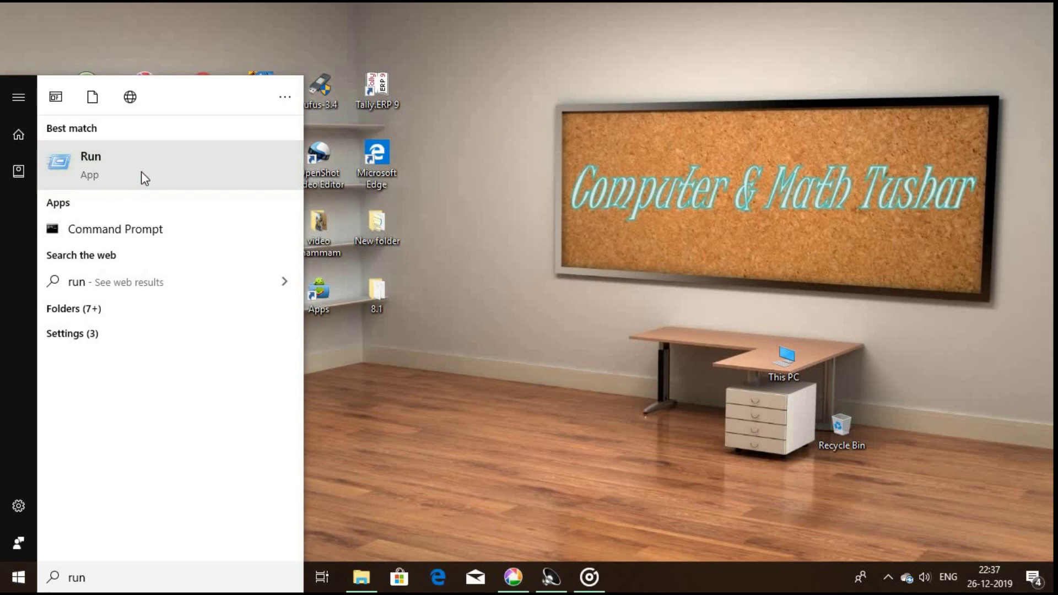
left_click(141, 171)
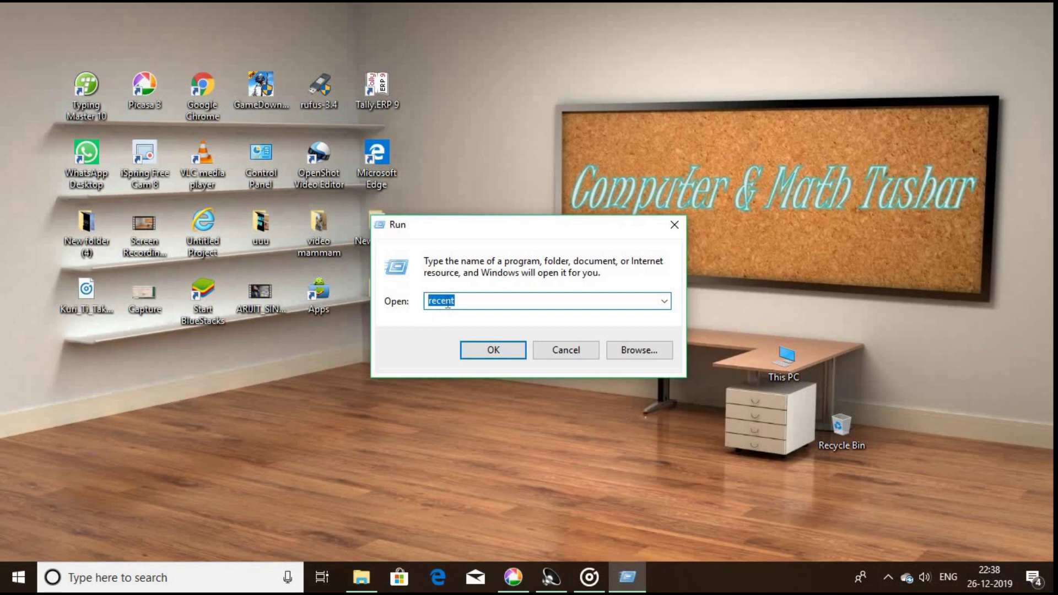
left_click(493, 352)
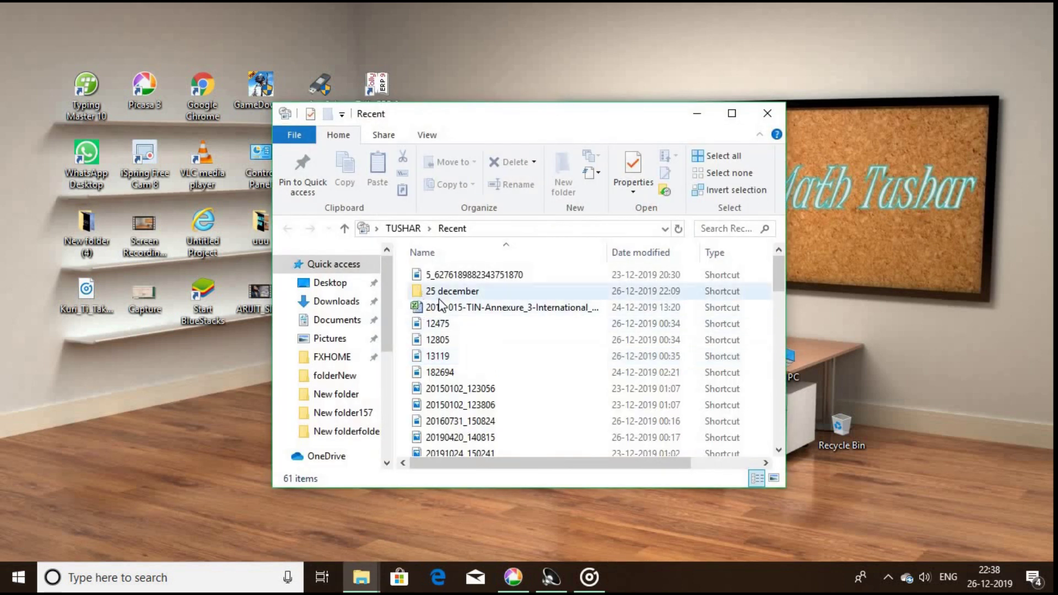
Look through the Recent folder, delete all of its shortcuts and close the window
scroll(435, 308, "down", 2)
scroll(449, 336, "up", 3)
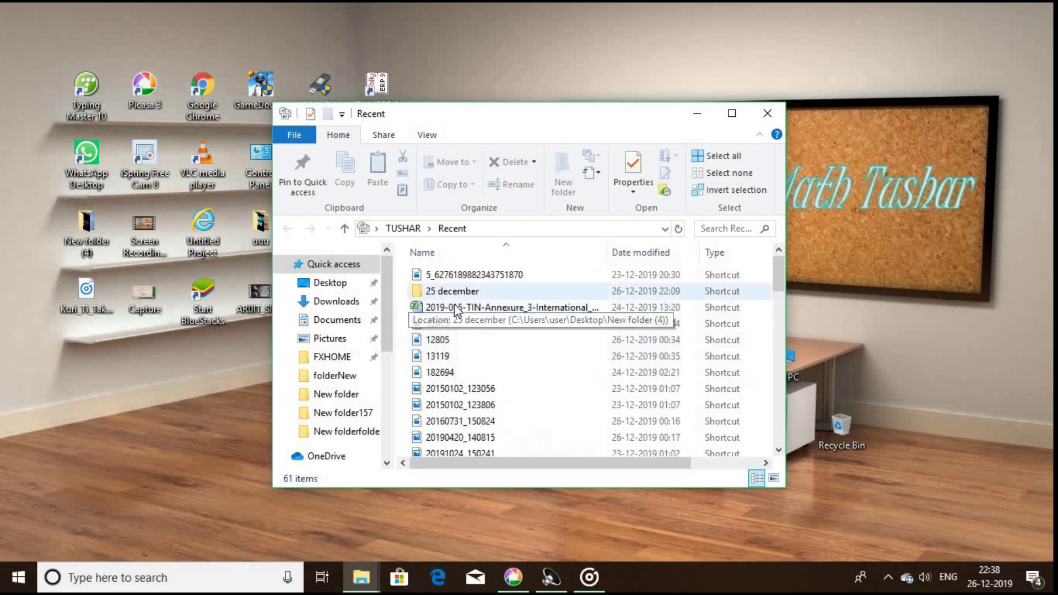
scroll(482, 397, "down", 6)
scroll(483, 405, "down", 9)
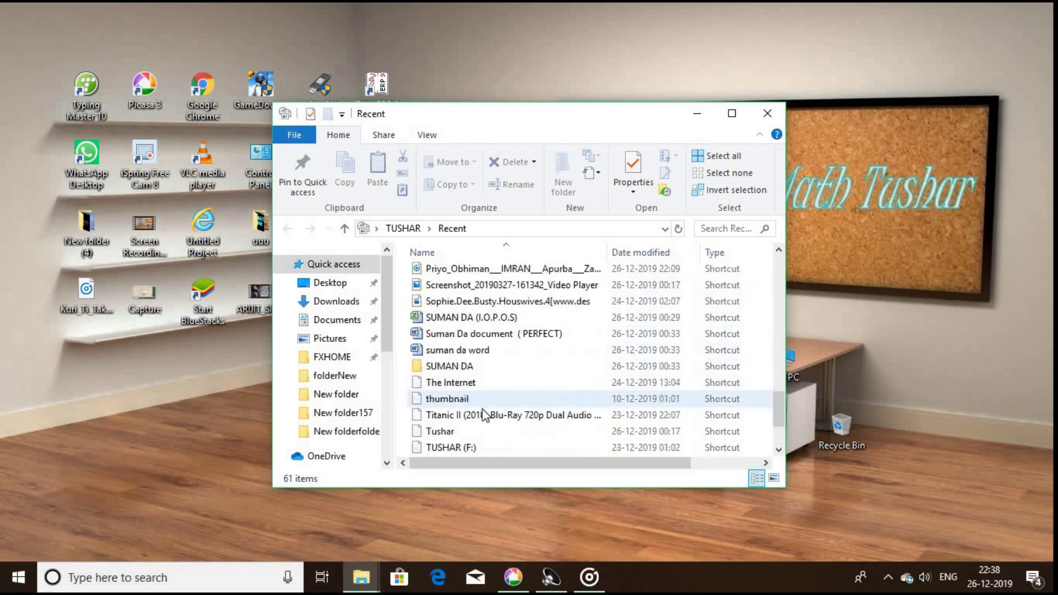
scroll(404, 385, "up", 15)
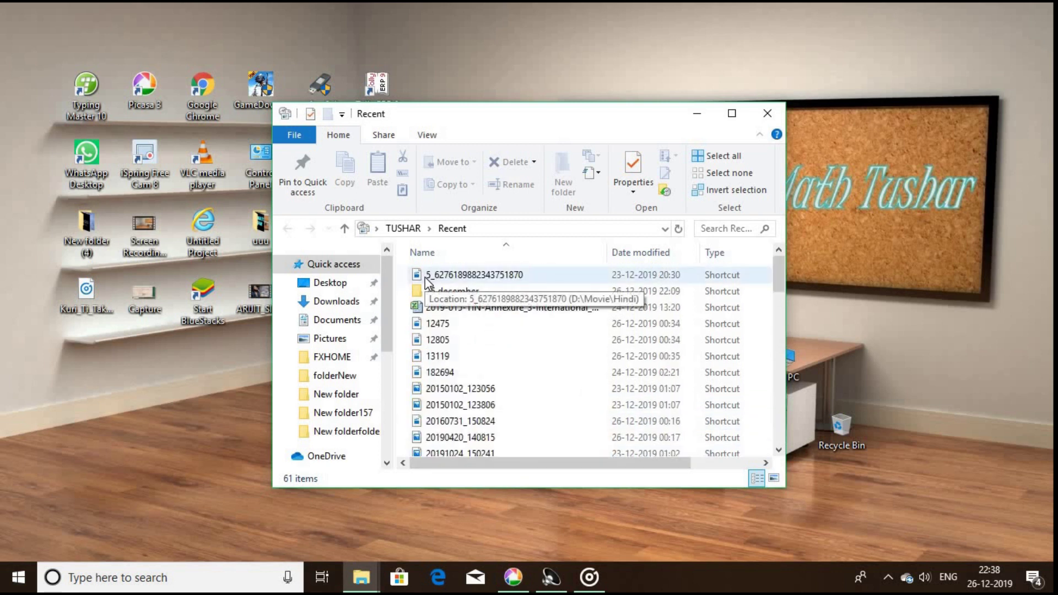
key("ctrl+a")
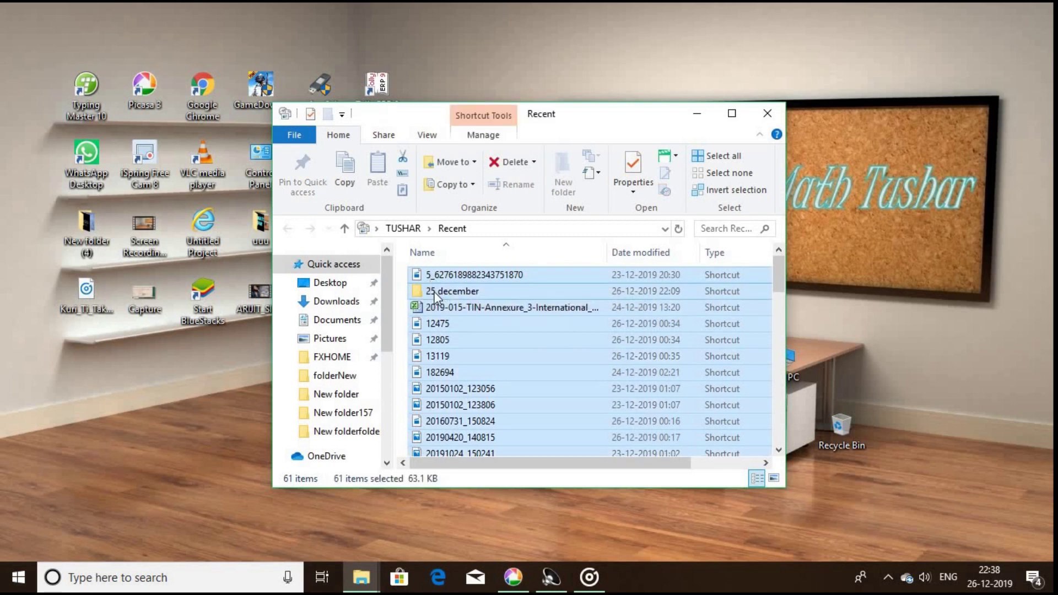
key("Delete")
left_click(766, 113)
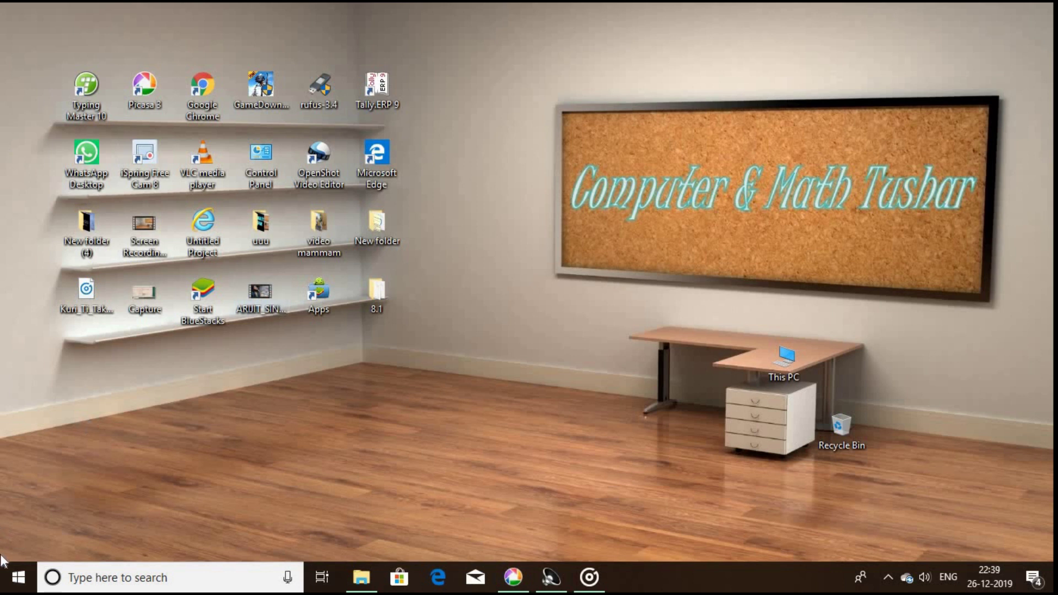
Search for "con" to open Control Panel and show the list of programs that can be uninstalled
left_click(16, 578)
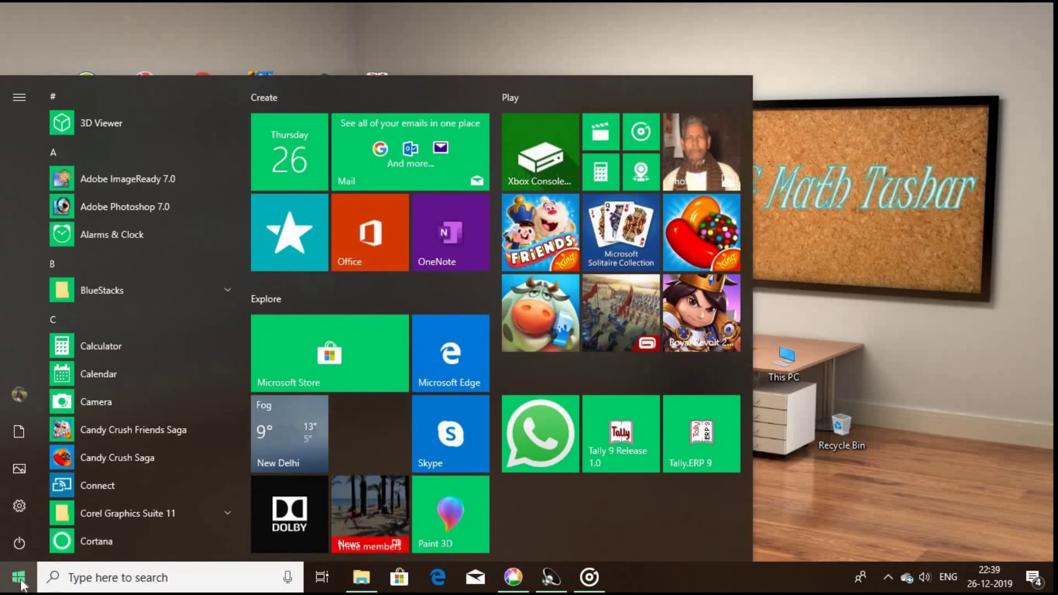
type("con")
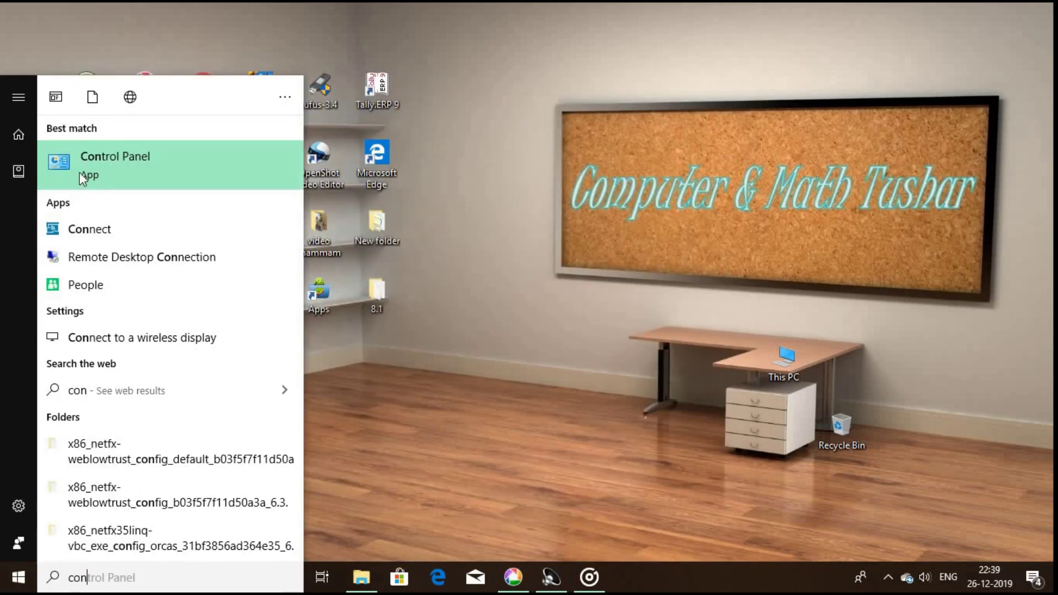
left_click(161, 158)
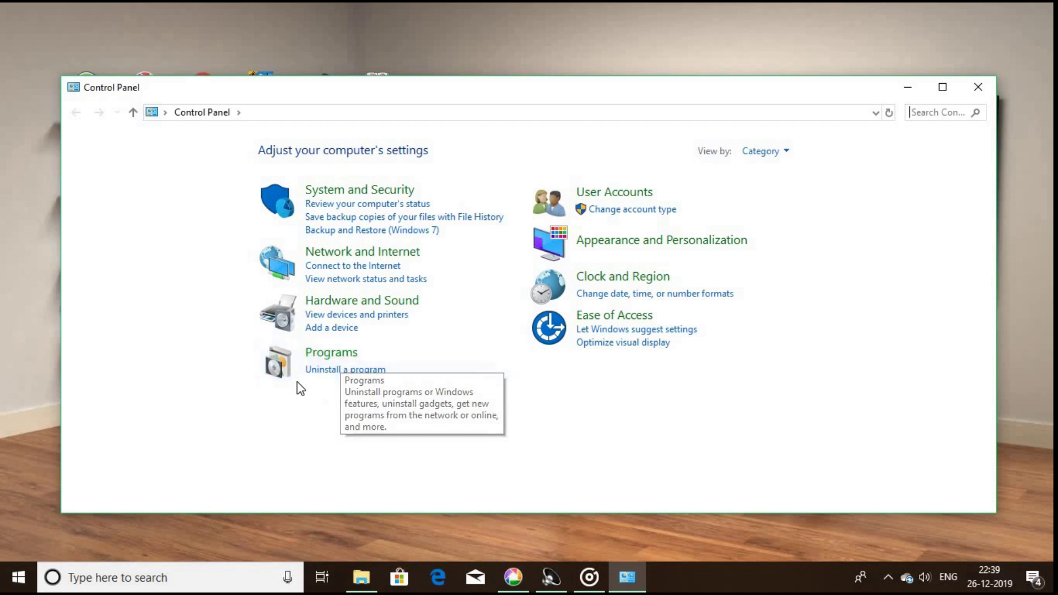
left_click(356, 375)
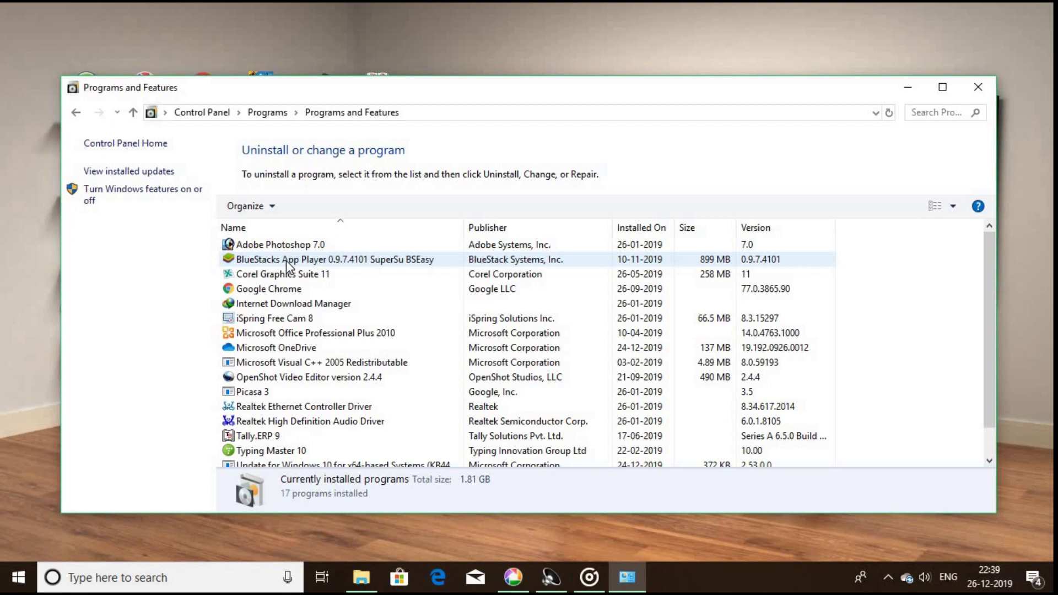
Uninstall BlueStacks App Player from the list of installed programs
right_click(286, 260)
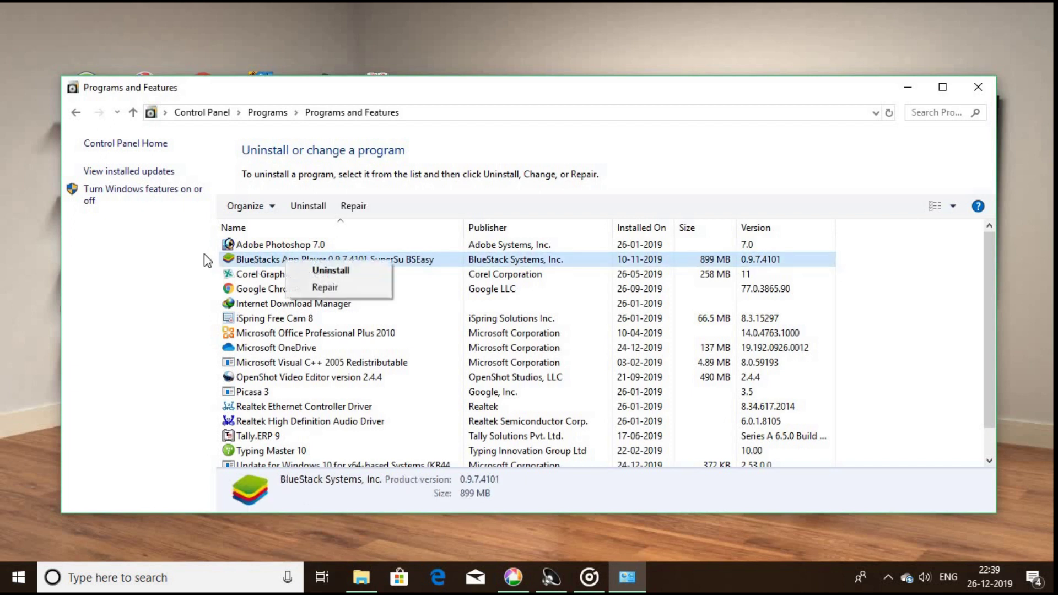
right_click(315, 259)
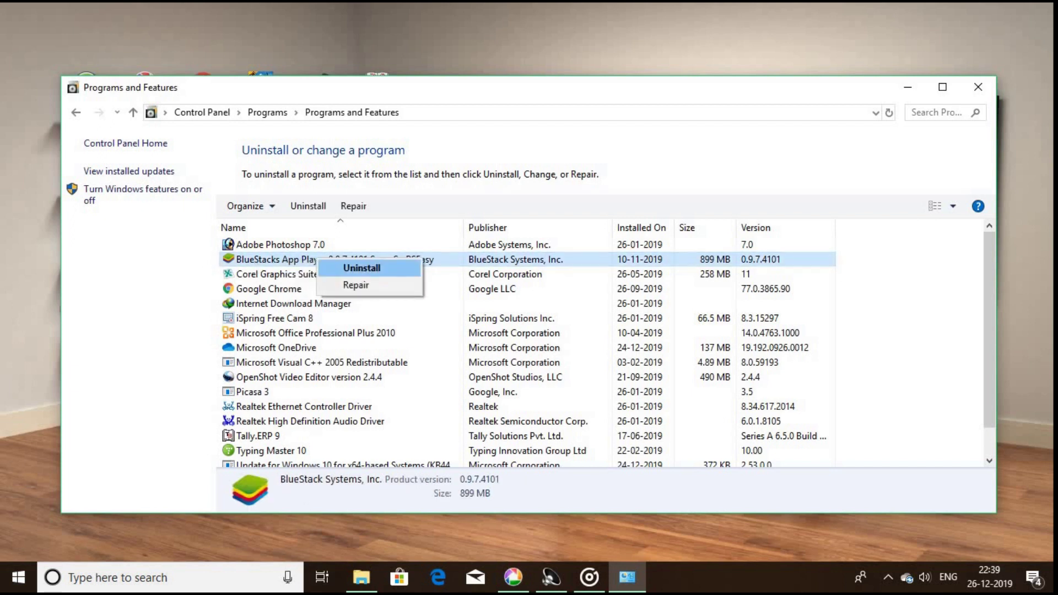
left_click(362, 268)
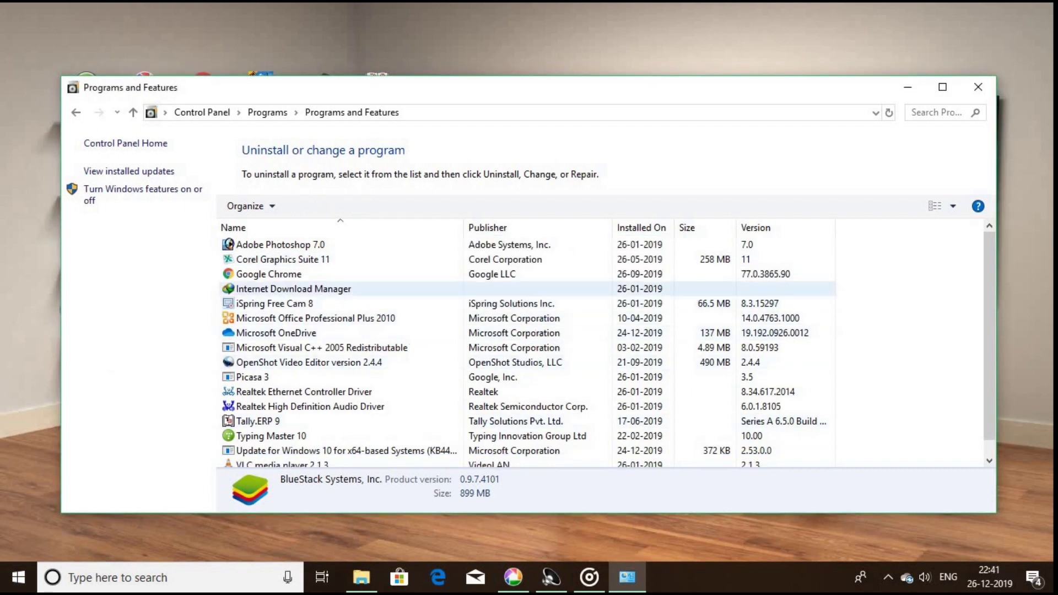
Look over the rest of the installed programs and close the Control Panel window
scroll(551, 298, "down", 1)
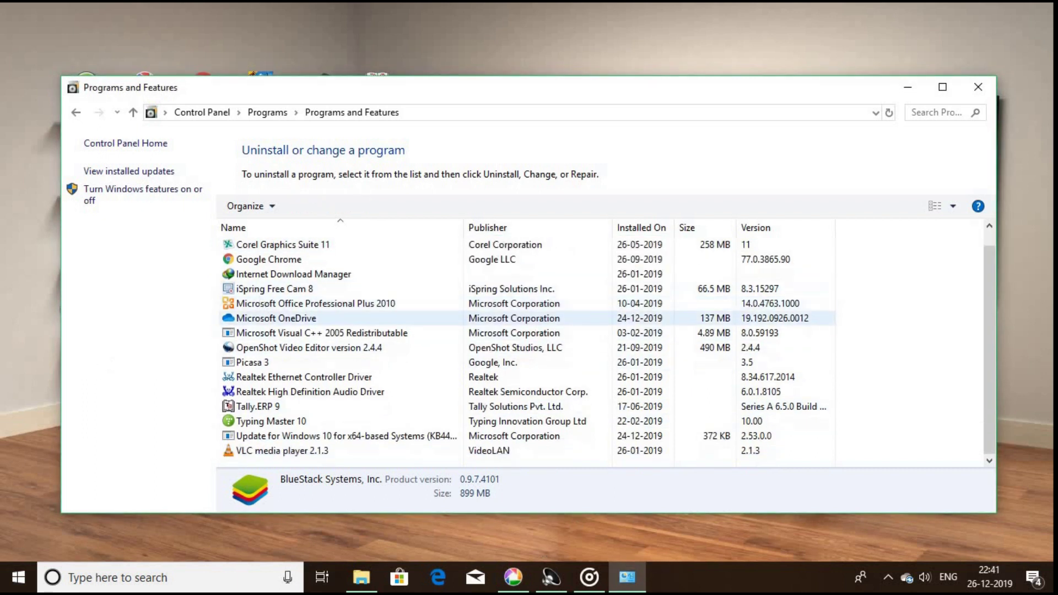
scroll(347, 295, "up", 1)
scroll(347, 294, "down", 1)
scroll(347, 295, "up", 1)
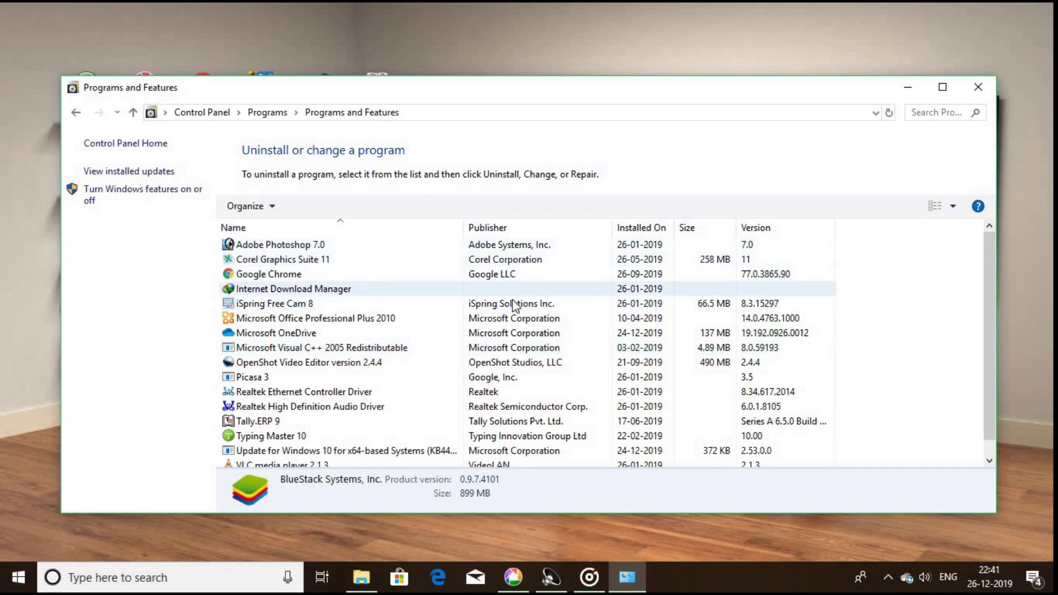
left_click(75, 112)
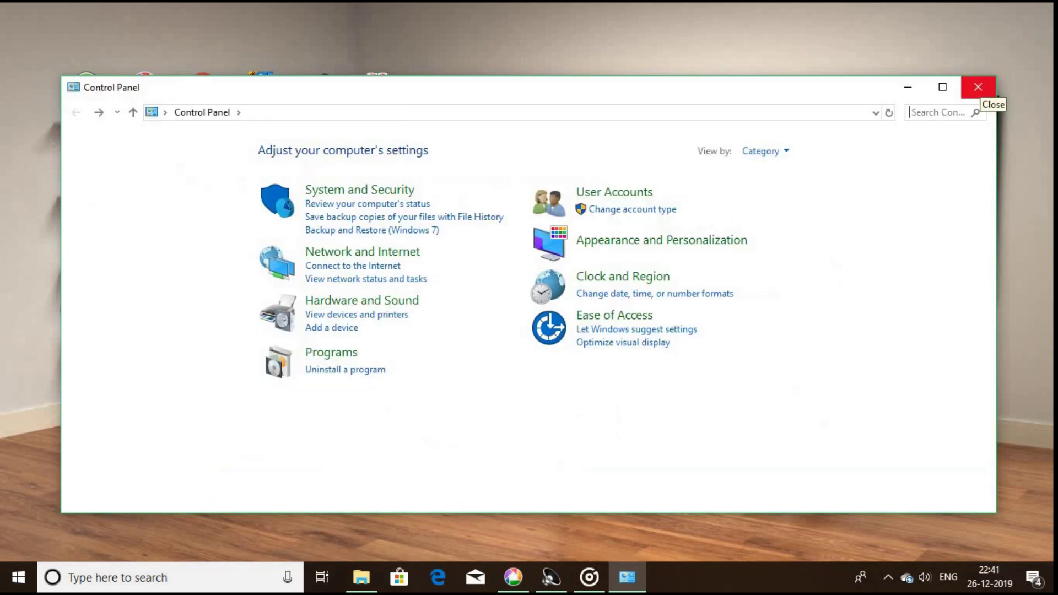
left_click(977, 88)
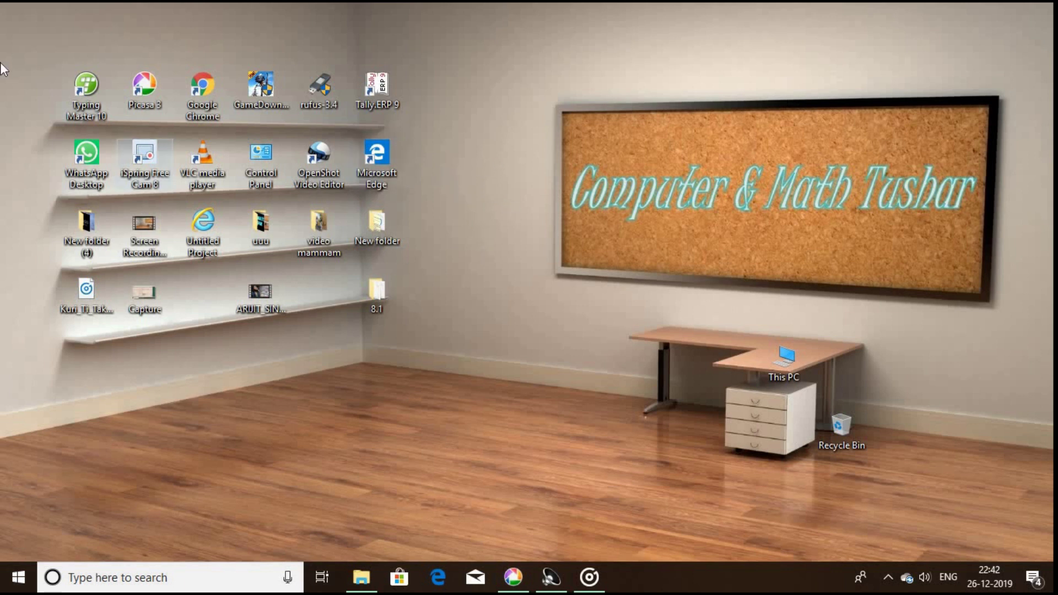
Open the Temp folder inside the Windows folder on Local Disk (C:)
double_click(784, 363)
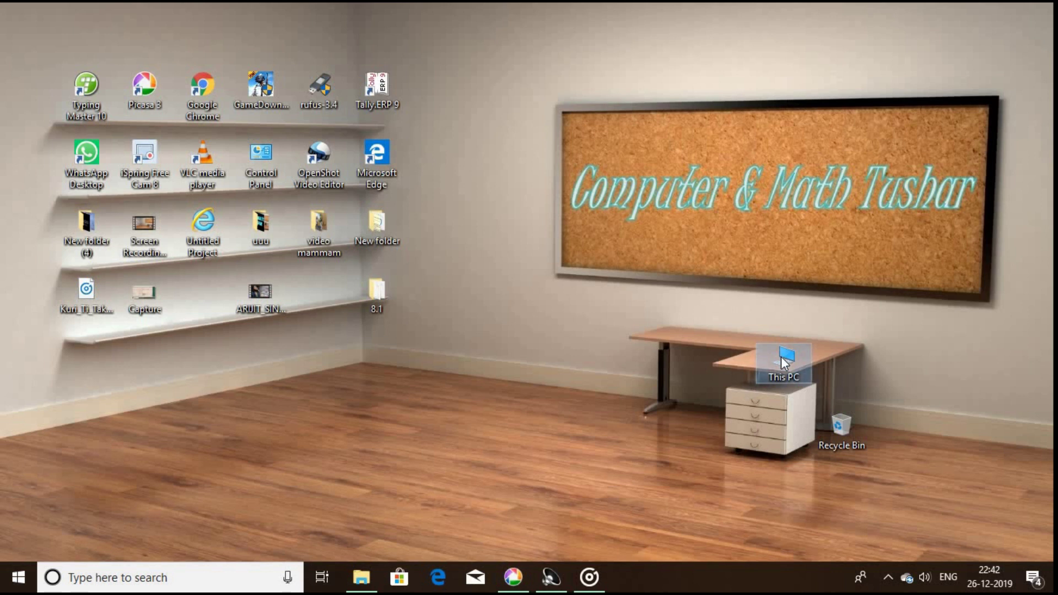
scroll(474, 347, "down", 5)
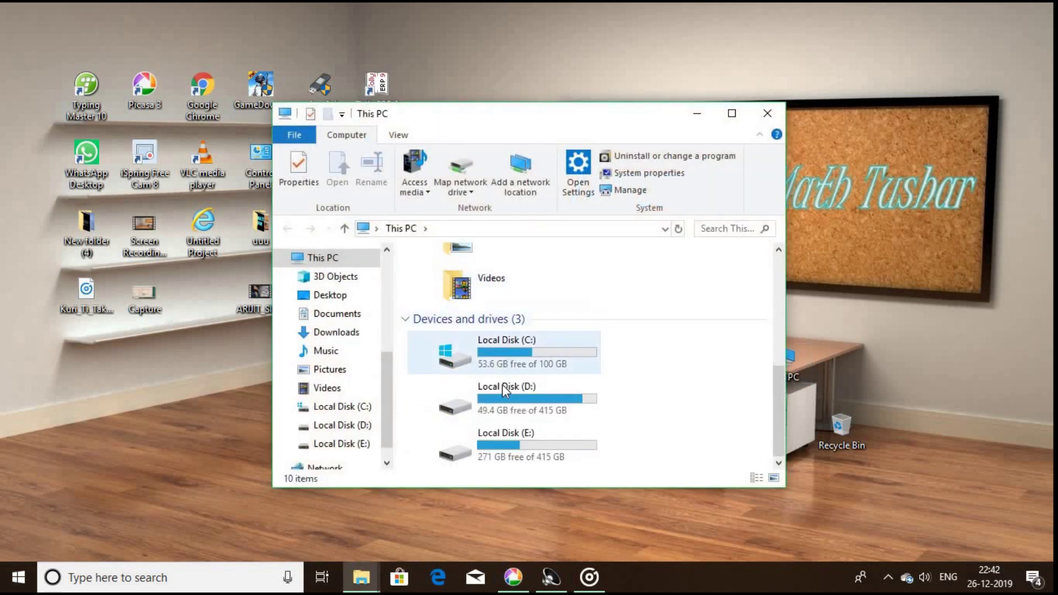
double_click(492, 348)
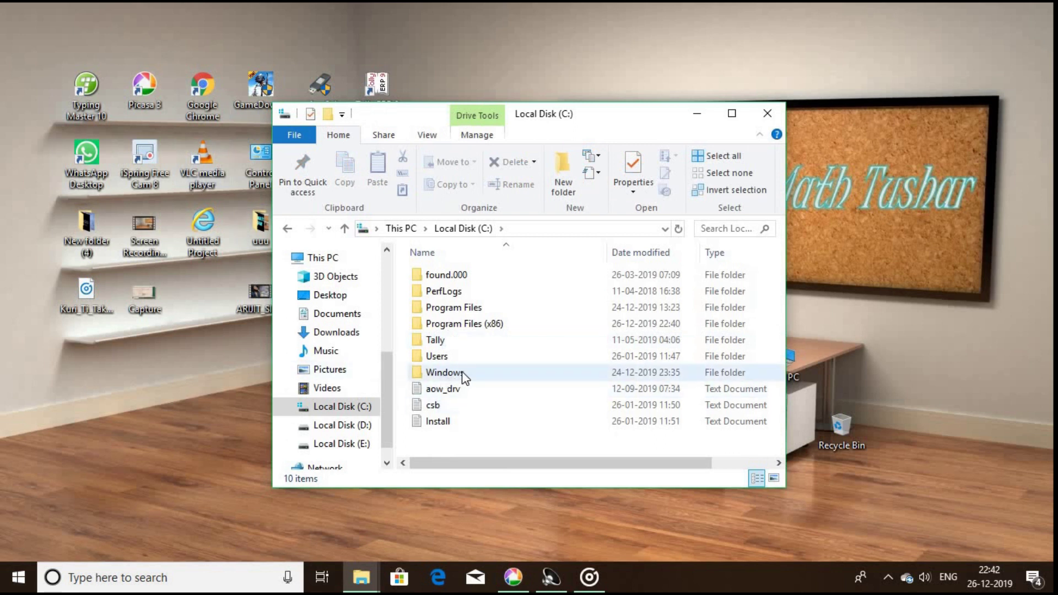
double_click(440, 373)
scroll(443, 397, "down", 10)
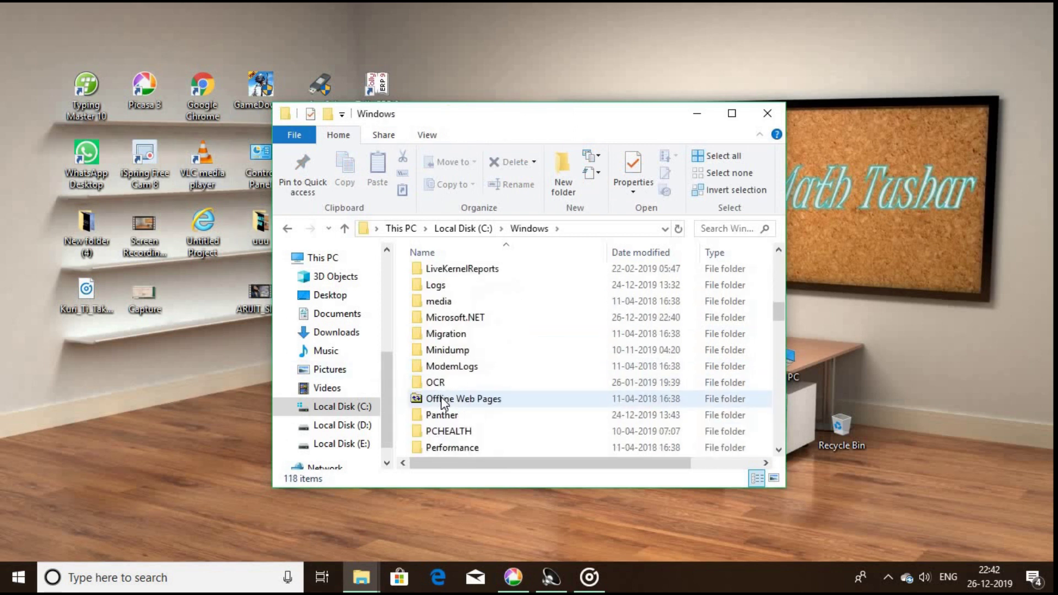
scroll(442, 401, "down", 9)
double_click(431, 310)
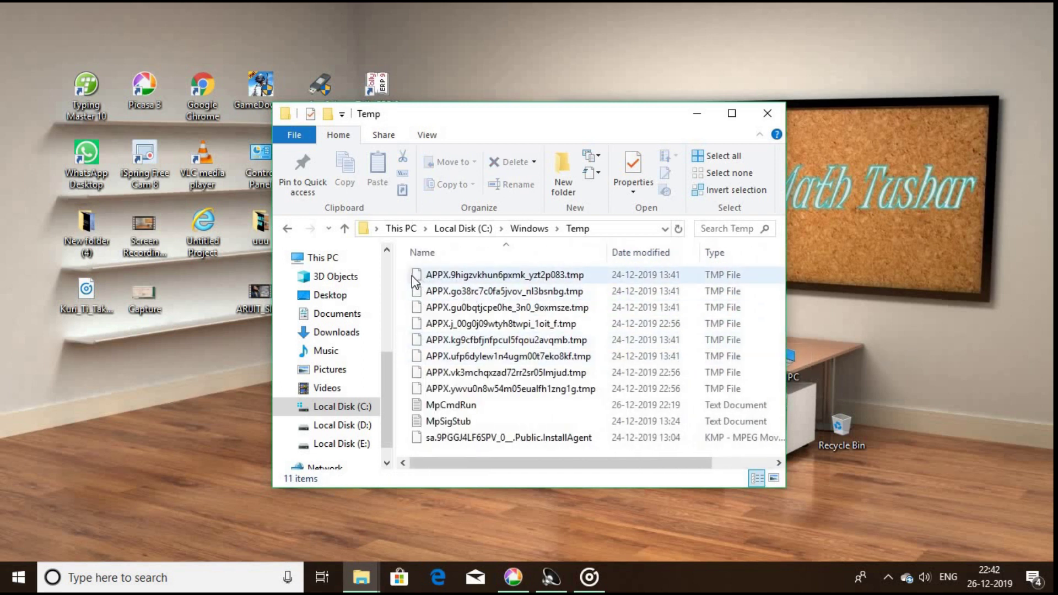
Delete all files in the Windows Temp folder and close the File Explorer window
left_click_drag(401, 274, 556, 579)
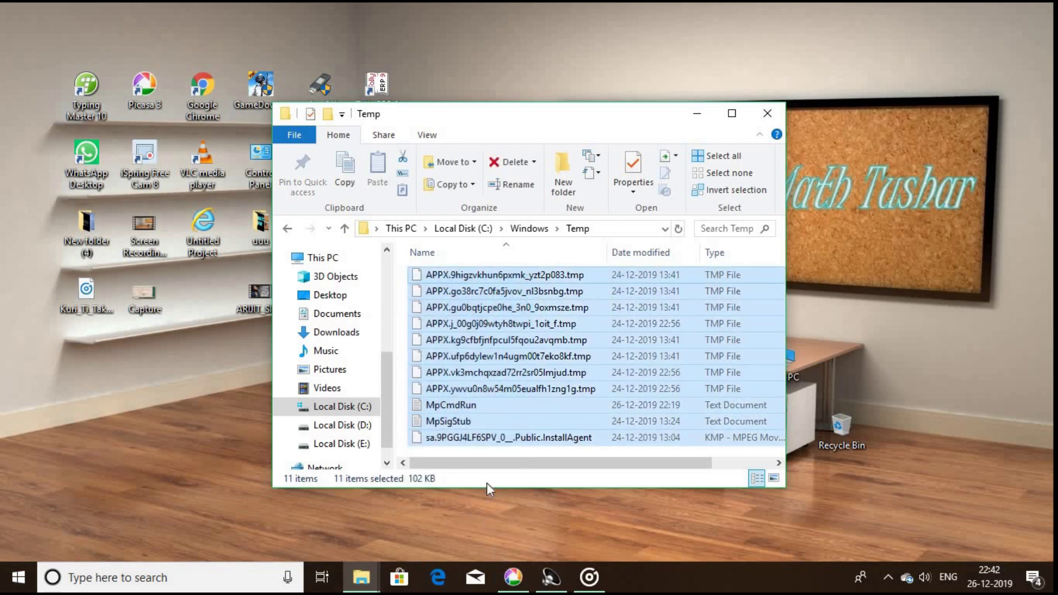
key("Delete")
left_click(567, 356)
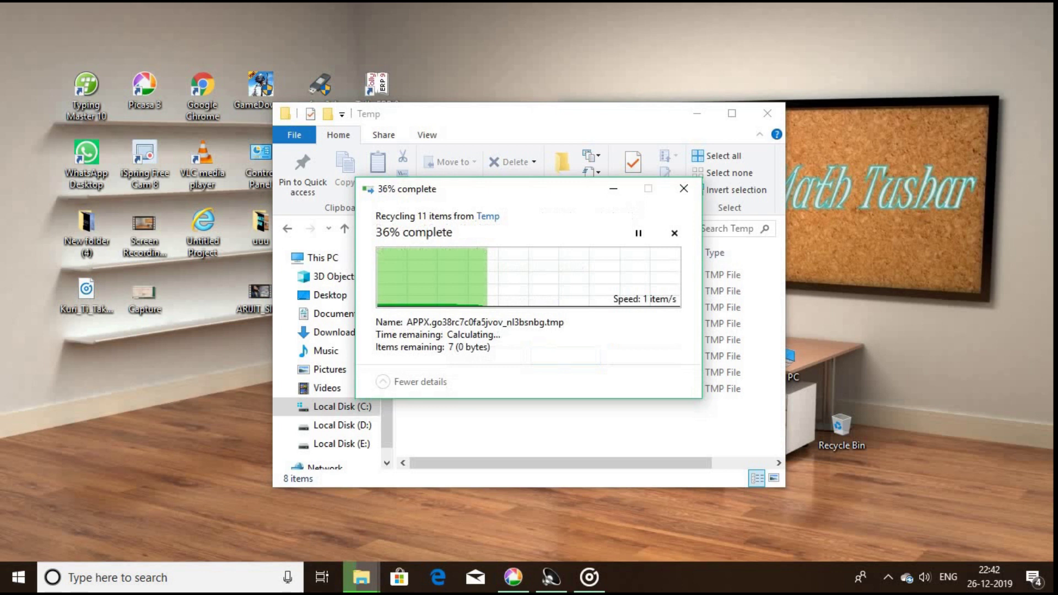
key("alt+Left")
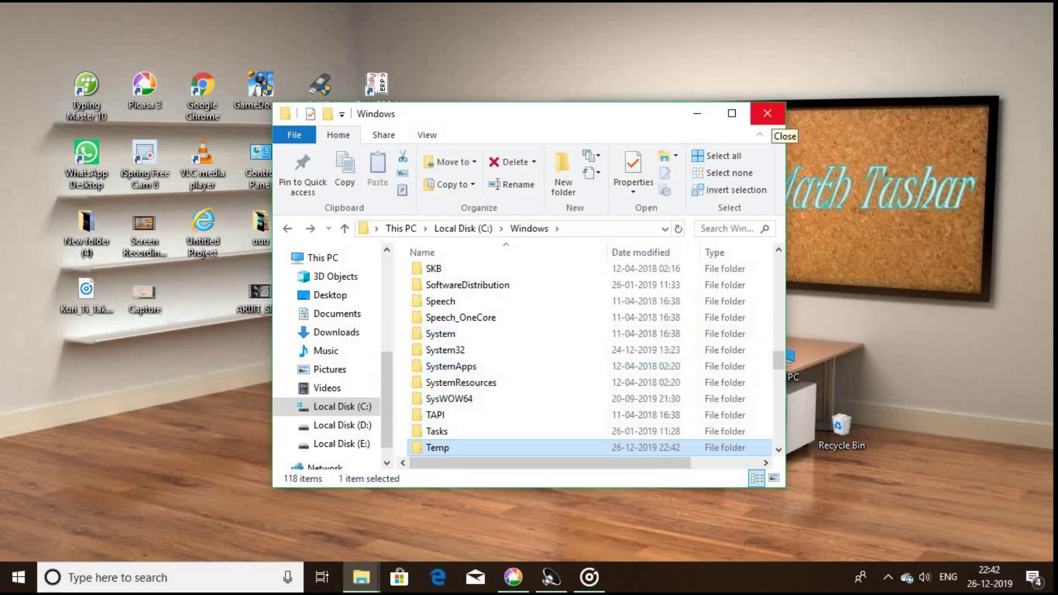
left_click(767, 114)
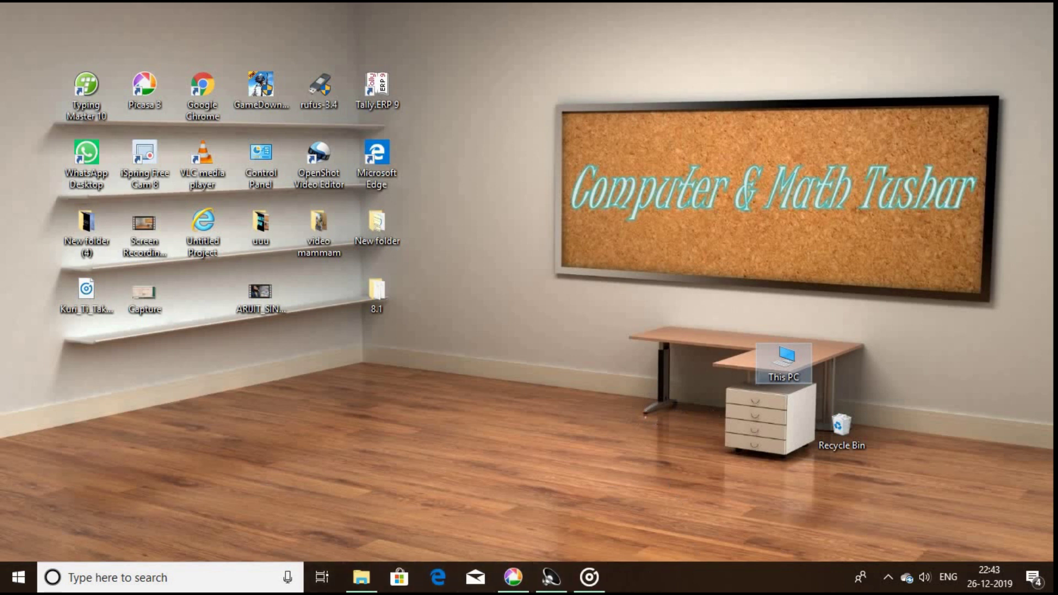
Open Task Manager and end the Groove Music task
right_click(653, 583)
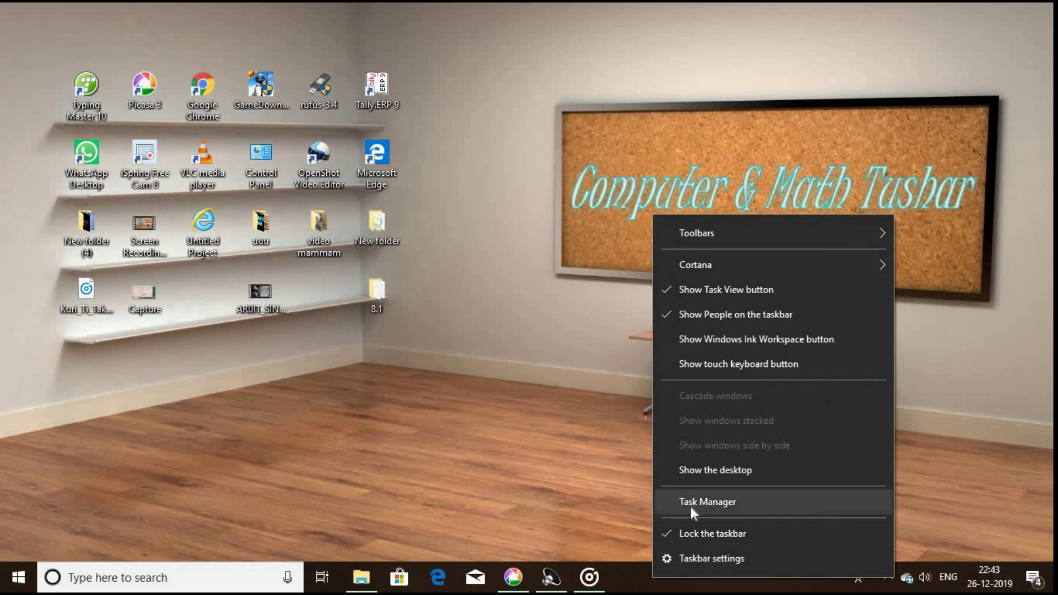
left_click(722, 500)
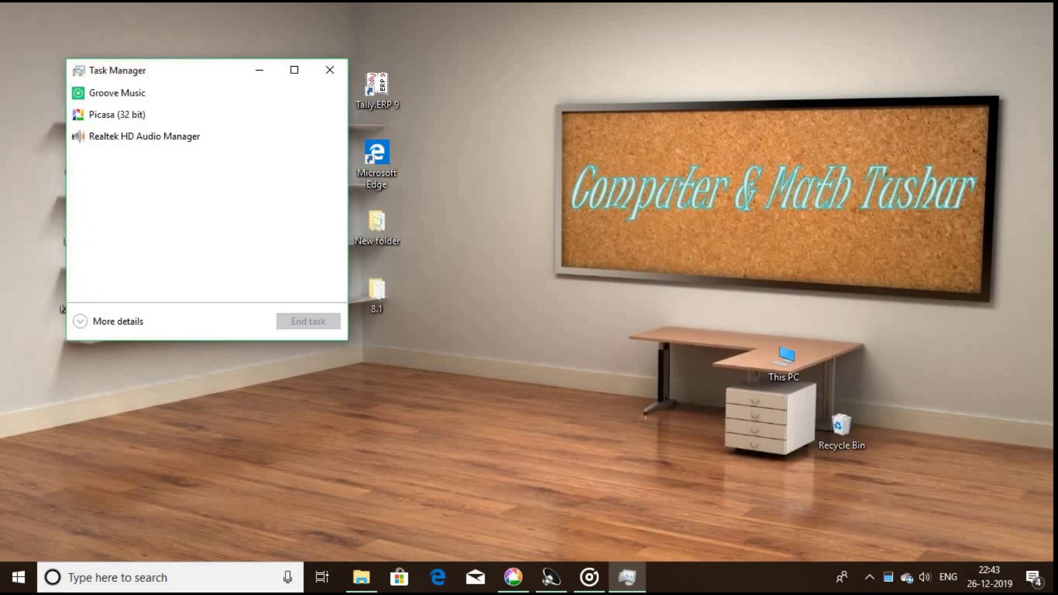
left_click(128, 99)
left_click(131, 117)
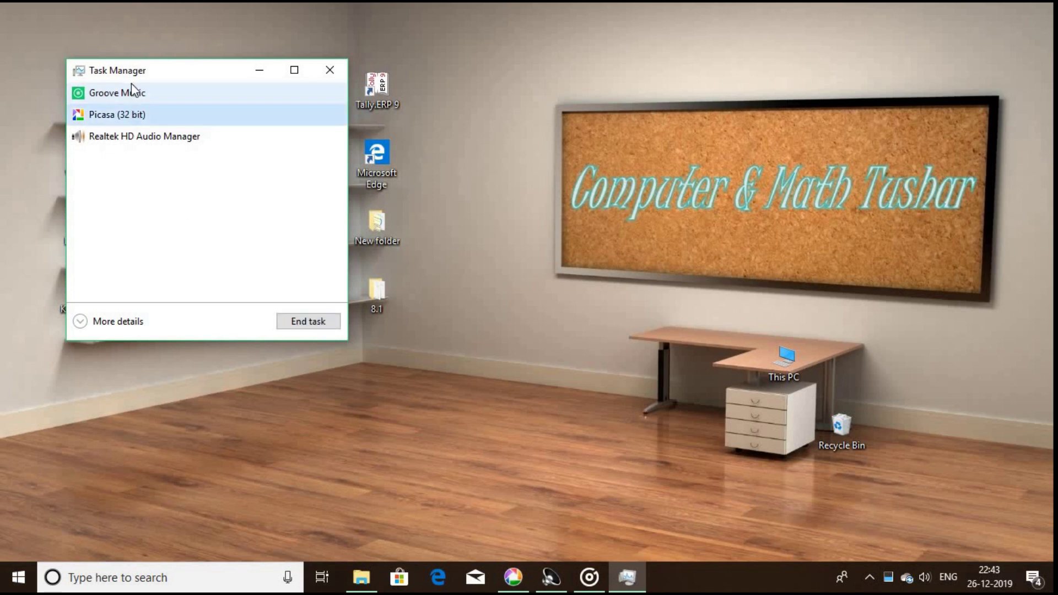
left_click(133, 89)
left_click(306, 322)
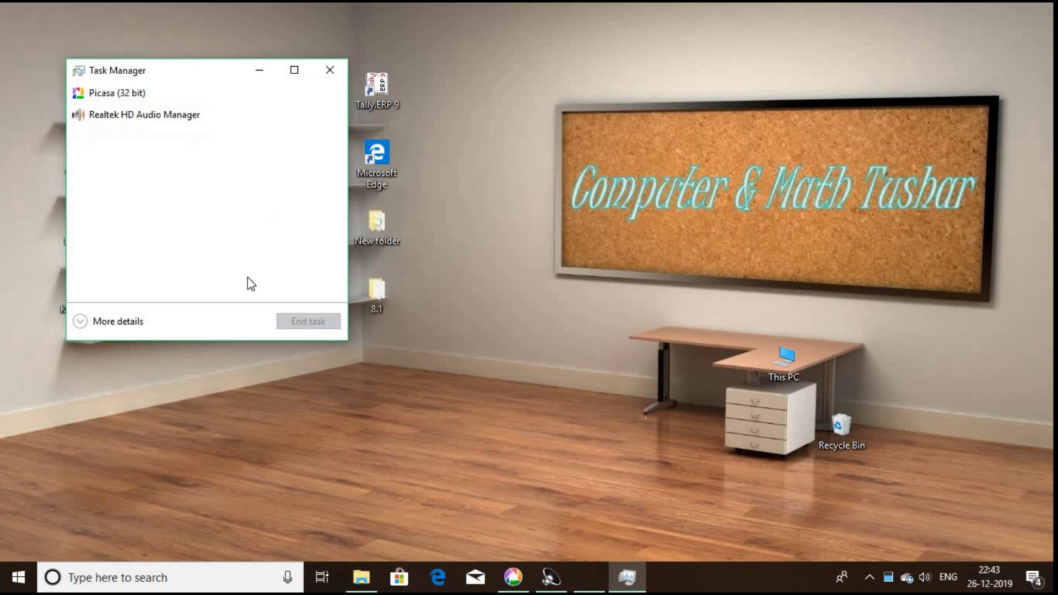
End the Picasa and Realtek HD Audio Manager tasks and close Task Manager
left_click(288, 323)
left_click(83, 94)
left_click(313, 323)
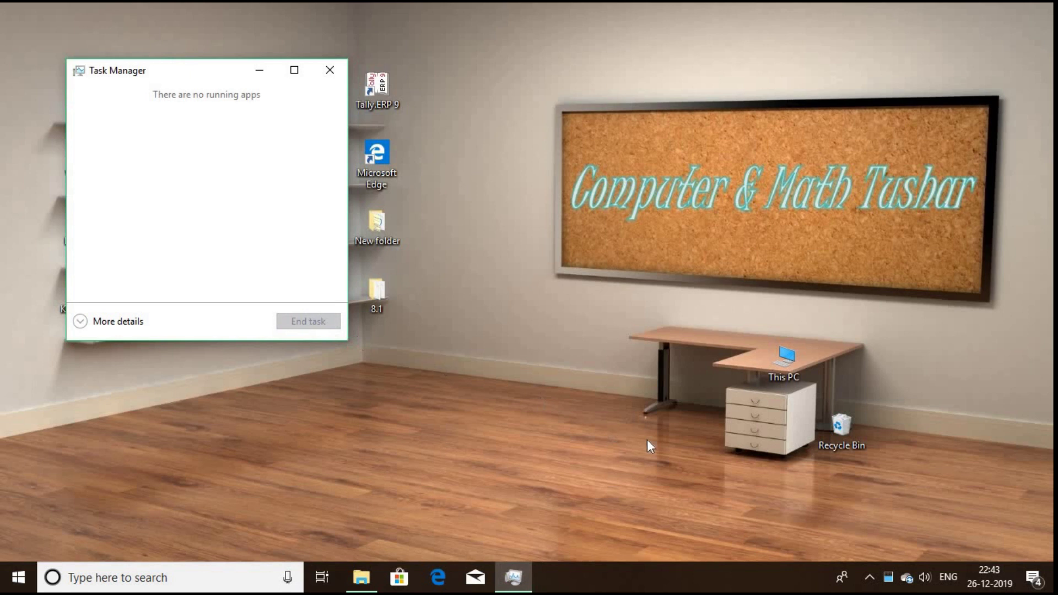
left_click(330, 77)
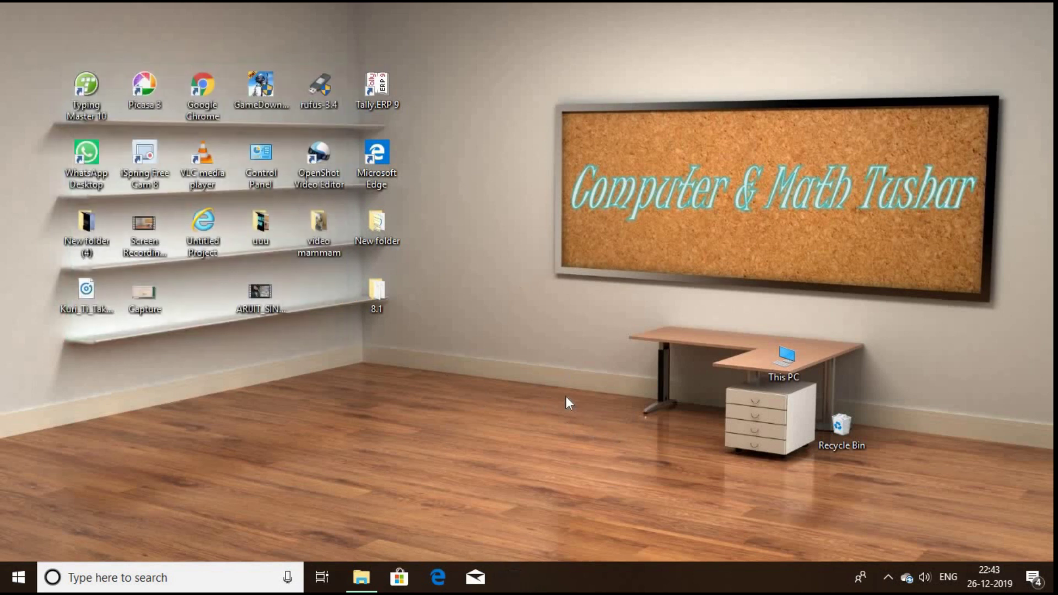